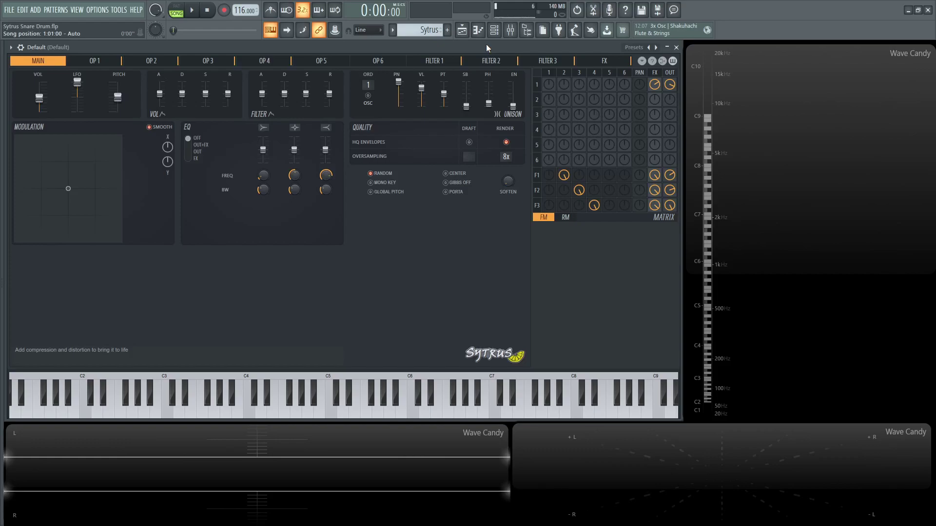
# - Audition the snare, check the mixer briefly, and show Sytrus's Operator 1 waveform page
pyautogui.press('space')
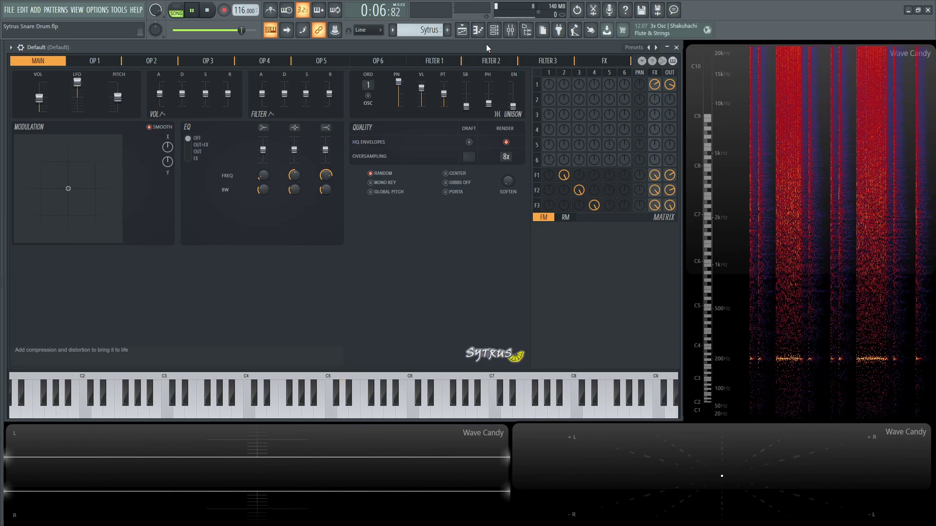
pyautogui.press('space')
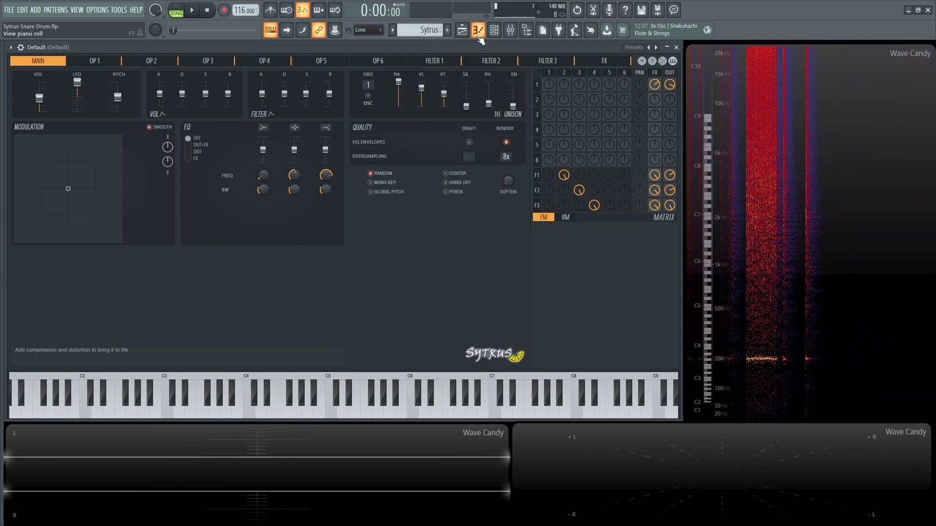
pyautogui.click(510, 29)
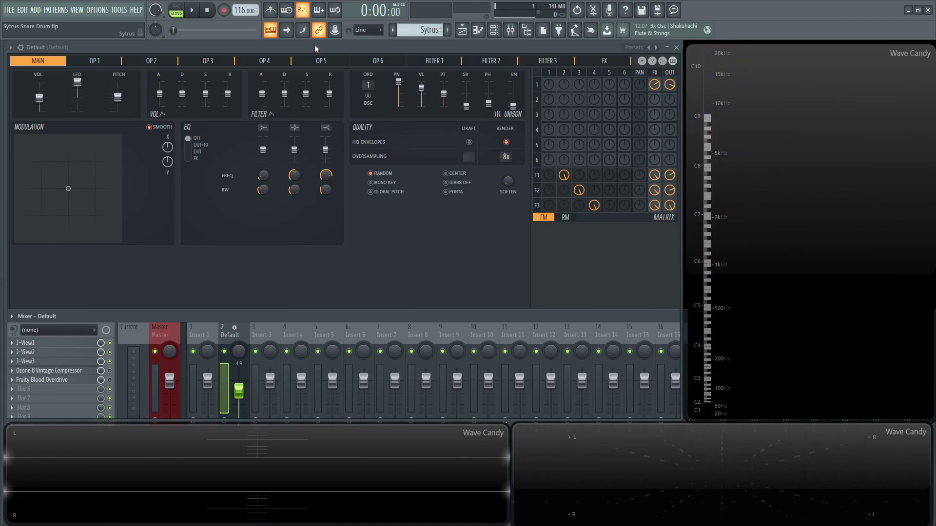
pyautogui.press('F9')
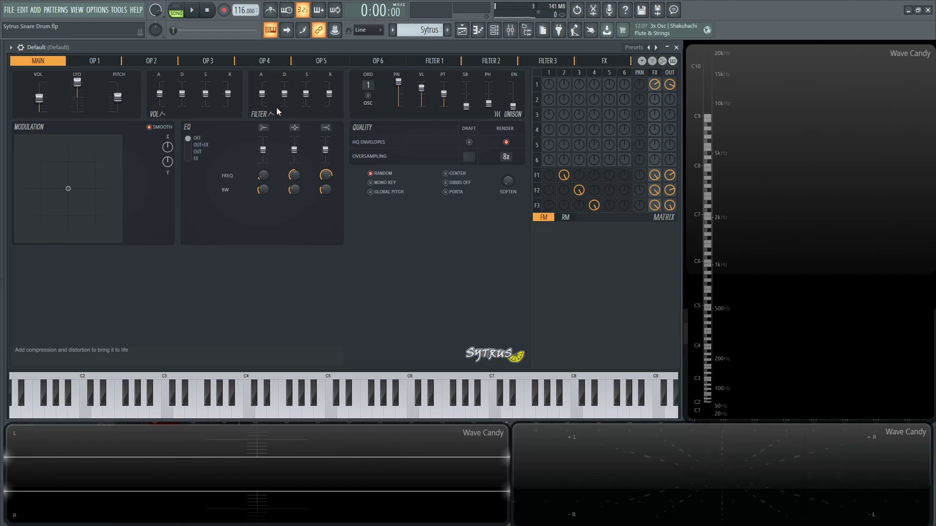
pyautogui.click(111, 64)
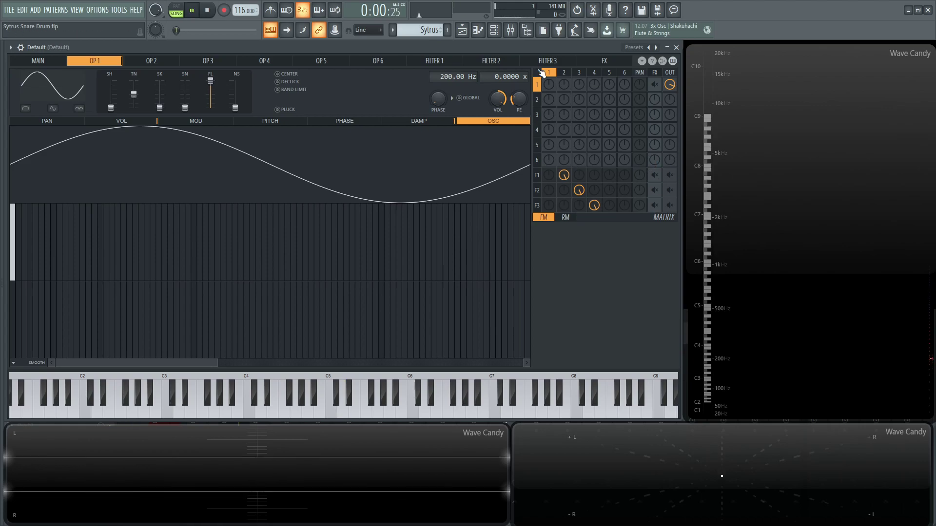
# - Raise the Default mixer track's volume to 3.5 dB (116%) and stop playback
pyautogui.click(510, 30)
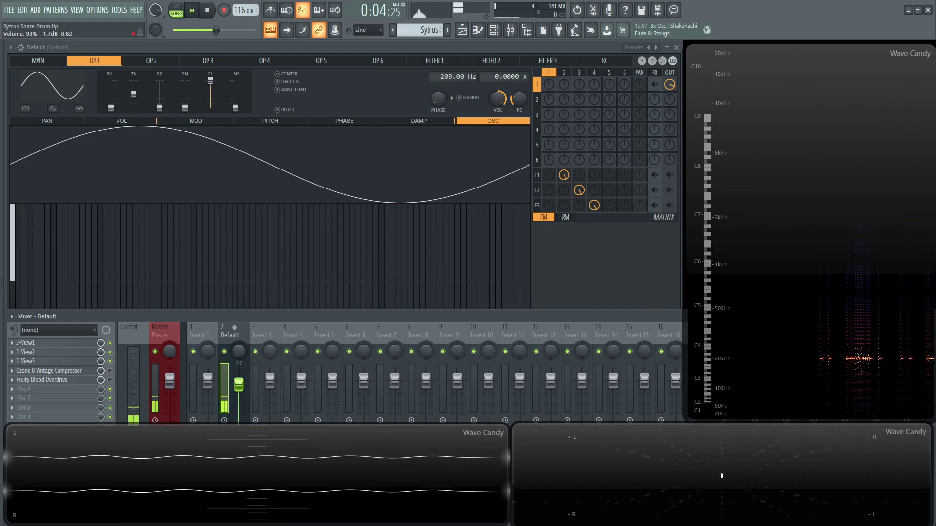
pyautogui.moveTo(239, 385); pyautogui.dragTo(238, 373)
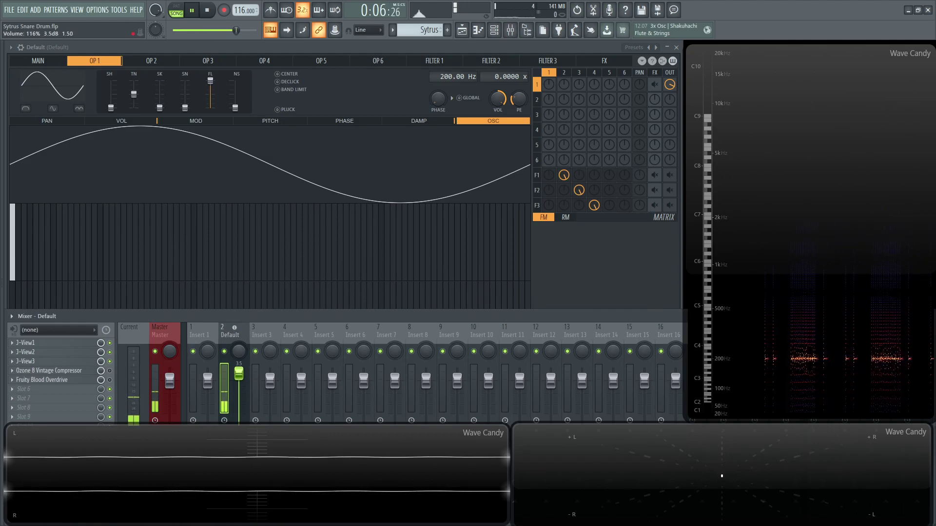
pyautogui.press('space')
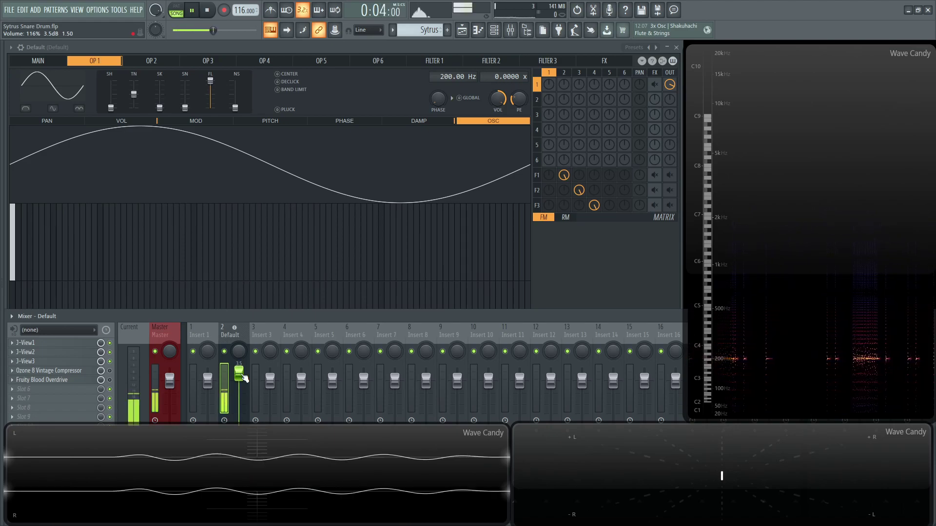
# - Bring Sytrus forward and show Operator 1's volume envelope instead of its LFO
pyautogui.press('space')
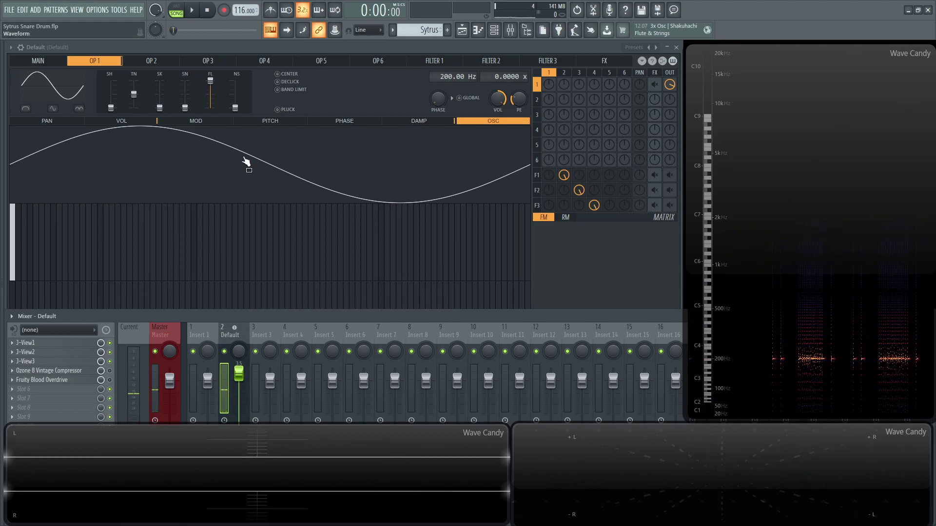
pyautogui.click(232, 47)
pyautogui.click(122, 121)
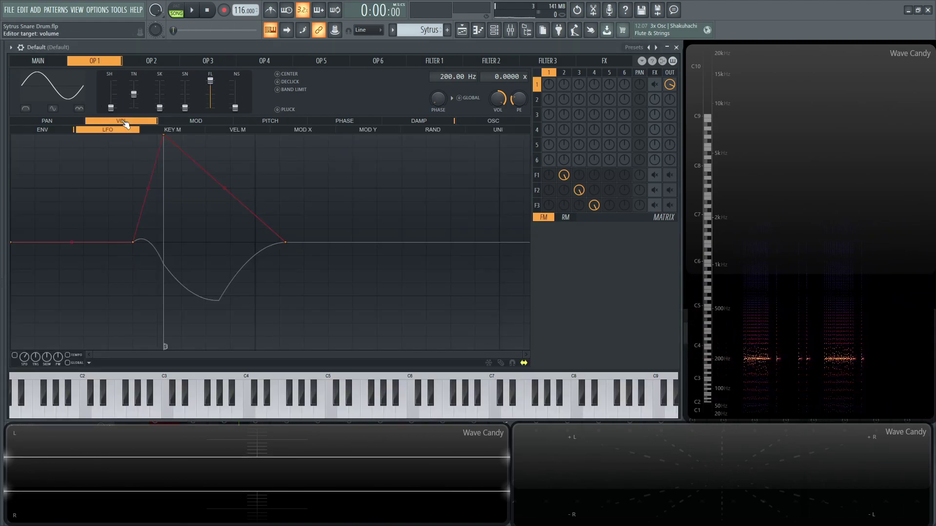
pyautogui.click(43, 129)
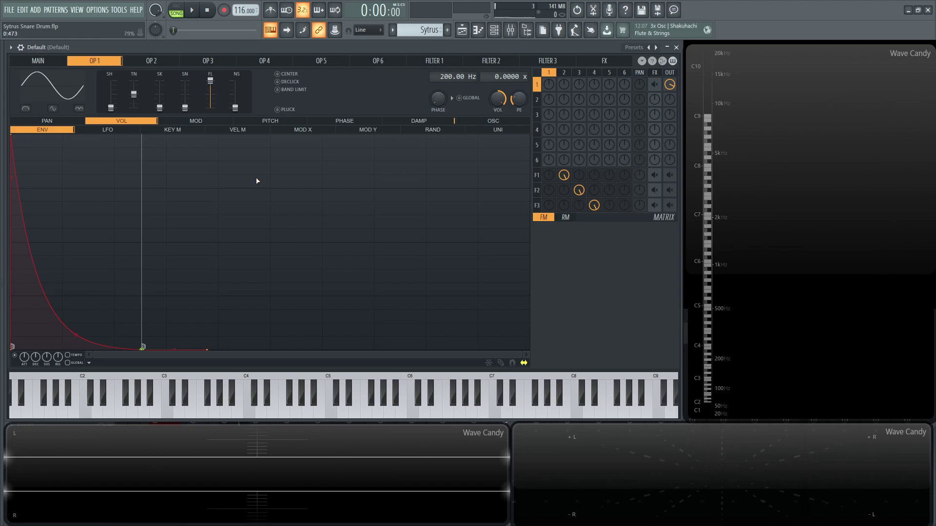
# - Look over Operators 2–4, return to Operator 2, and turn up filter F1's output
pyautogui.click(163, 65)
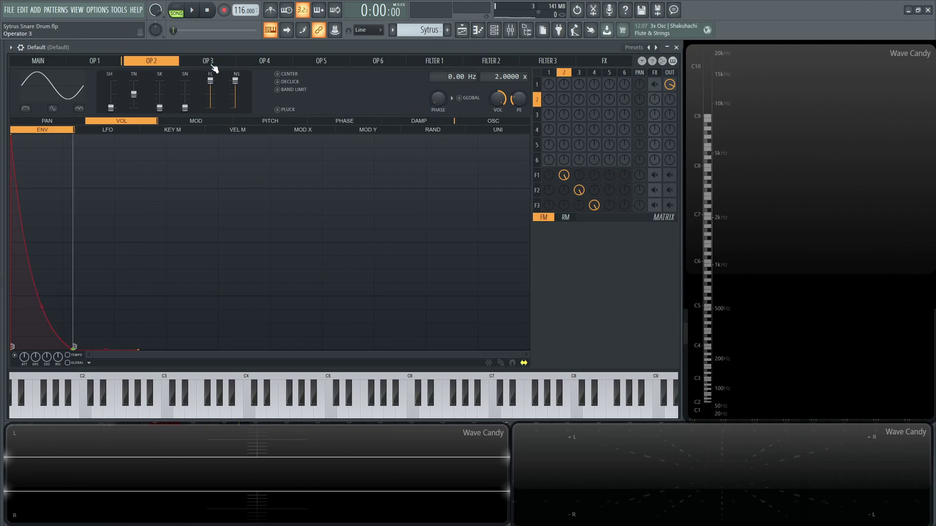
pyautogui.click(215, 67)
pyautogui.click(266, 62)
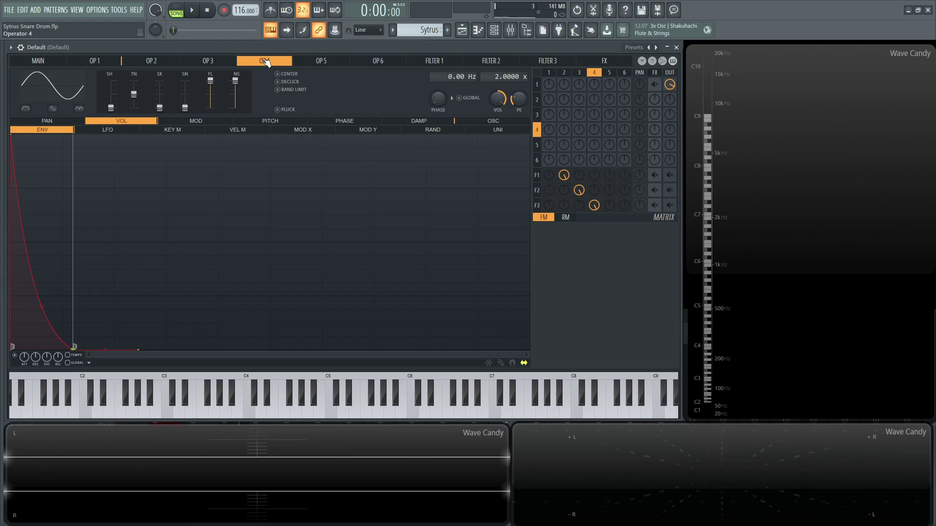
pyautogui.click(159, 64)
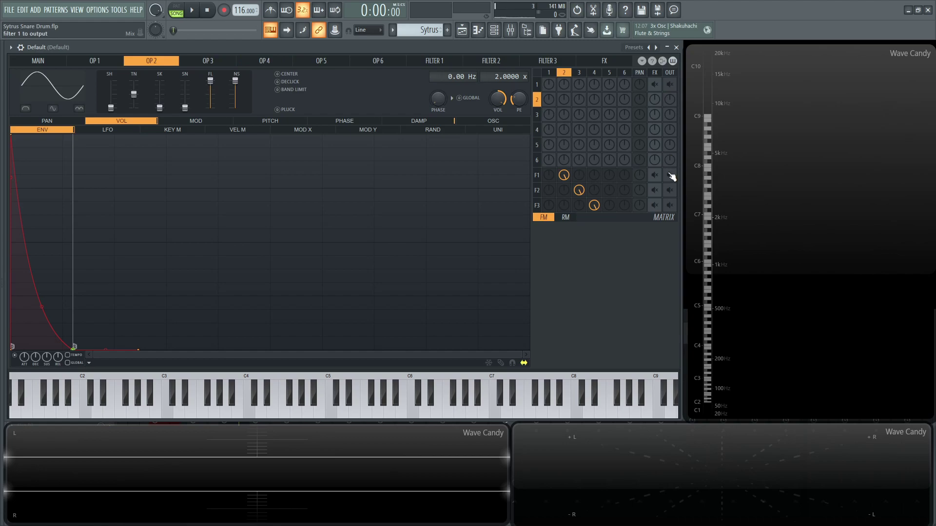
pyautogui.moveTo(672, 176); pyautogui.dragTo(689, 164)
pyautogui.press('space')
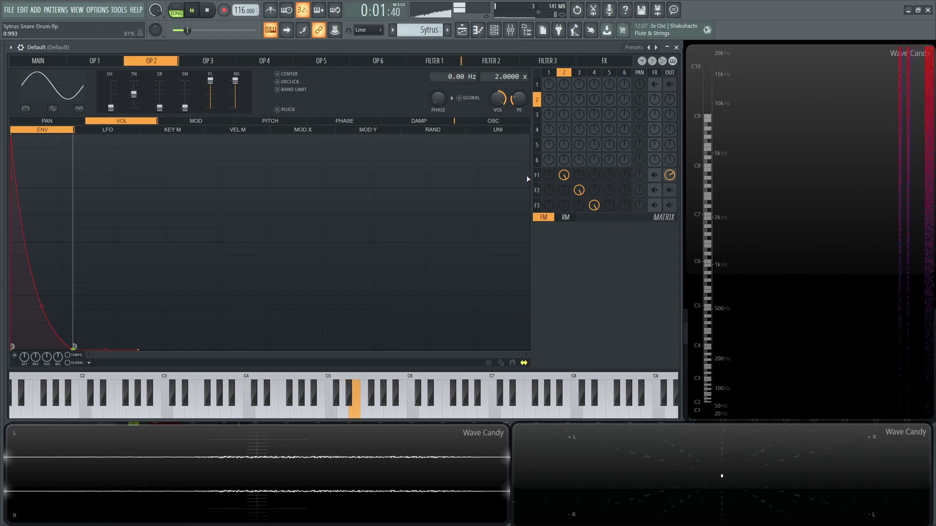
# - Raise the Default track to 5.3 dB and send filter F2 to the output instead
pyautogui.click(511, 32)
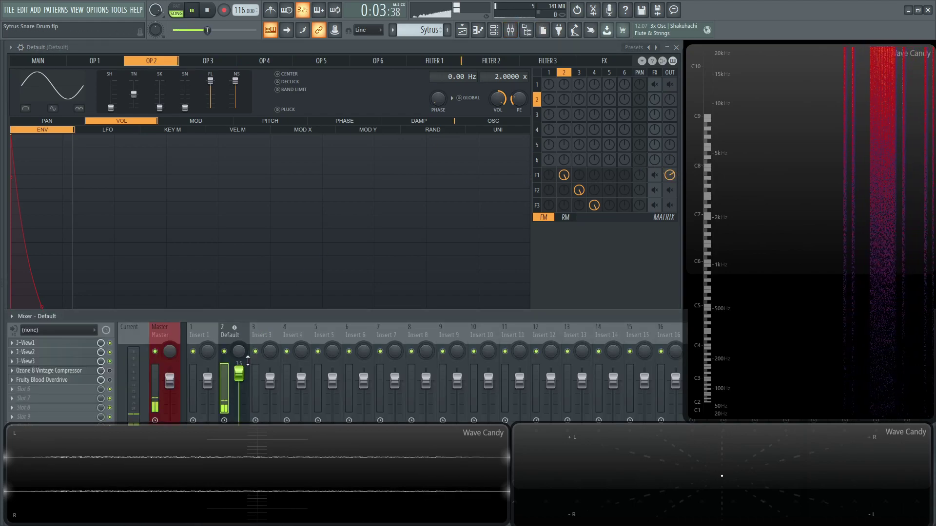
pyautogui.scroll(3, 248, 370)
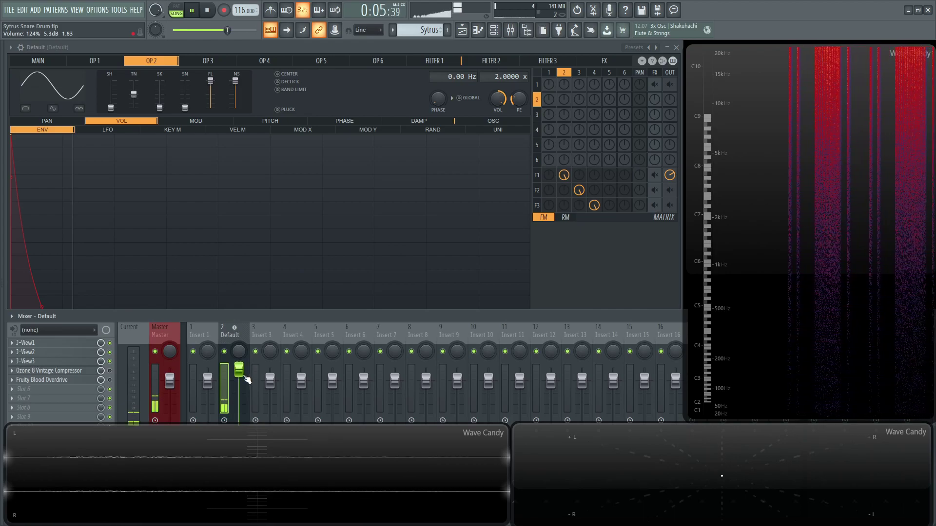
pyautogui.moveTo(681, 198); pyautogui.dragTo(673, 184)
pyautogui.press('space')
pyautogui.press('F9')
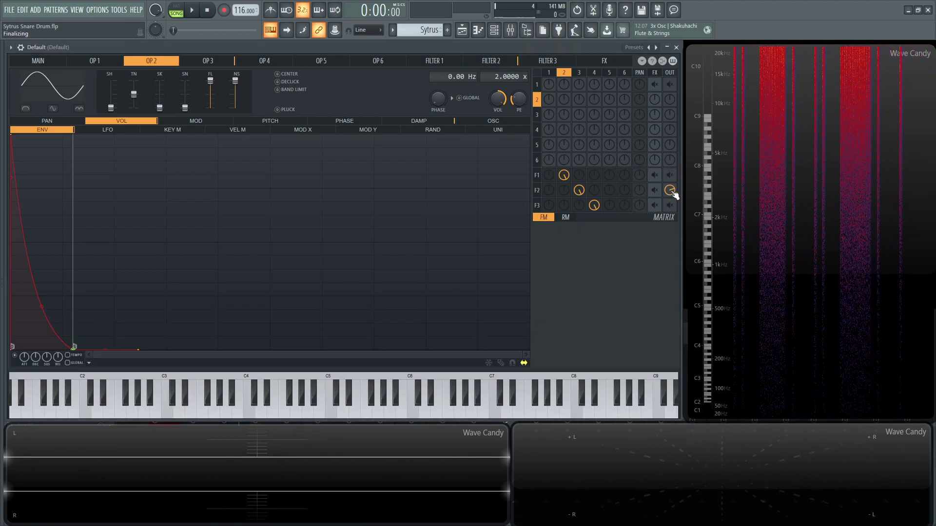
# - Compare filter F1 alone against F1 plus F2 at the output, ending with F2 on
pyautogui.press('space')
pyautogui.press('space')
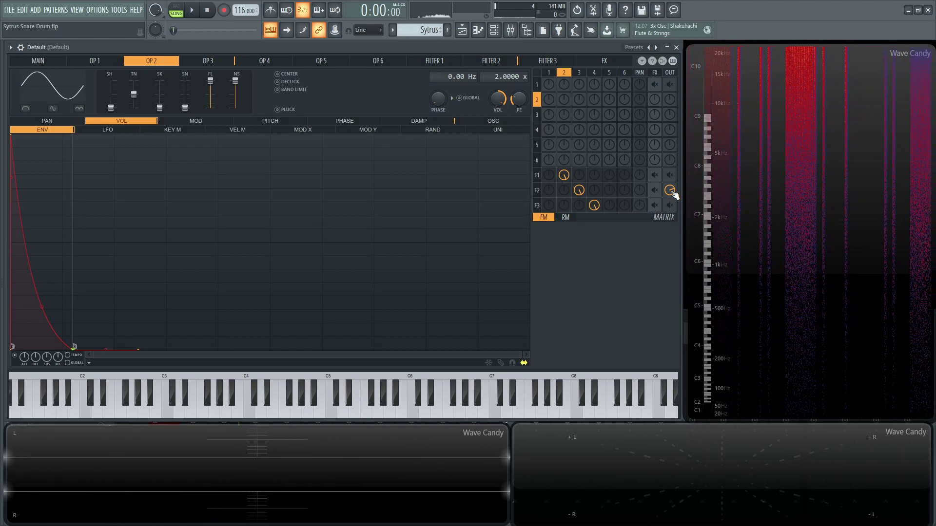
pyautogui.click(670, 191)
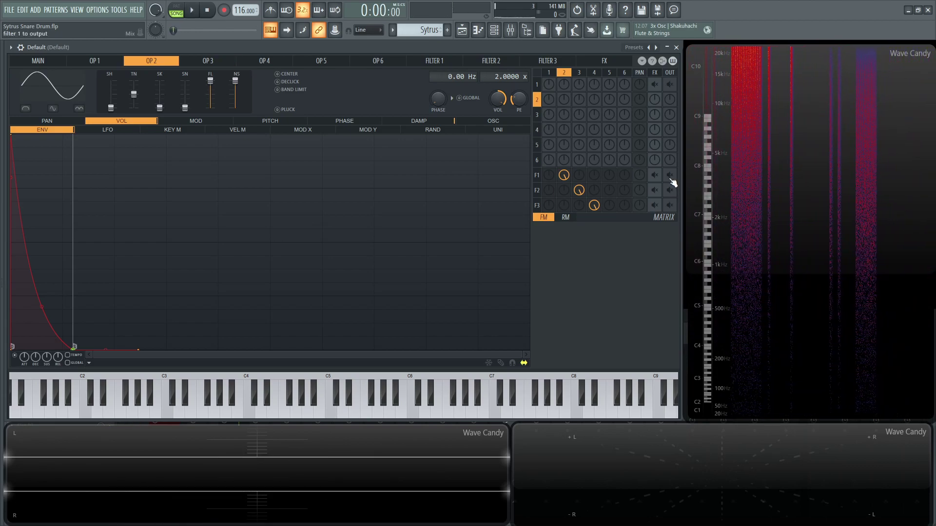
pyautogui.moveTo(673, 181); pyautogui.dragTo(678, 184)
pyautogui.press('space')
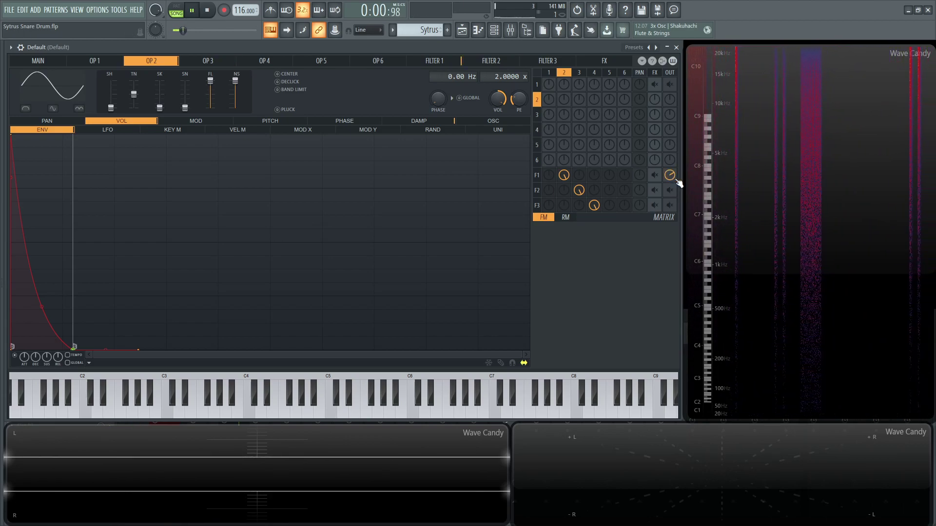
pyautogui.press('space')
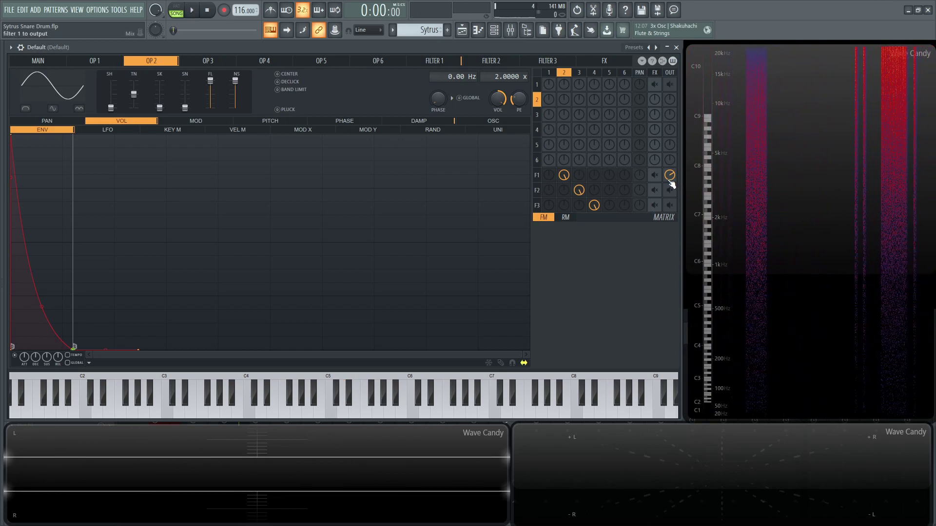
pyautogui.click(670, 191)
pyautogui.press('space')
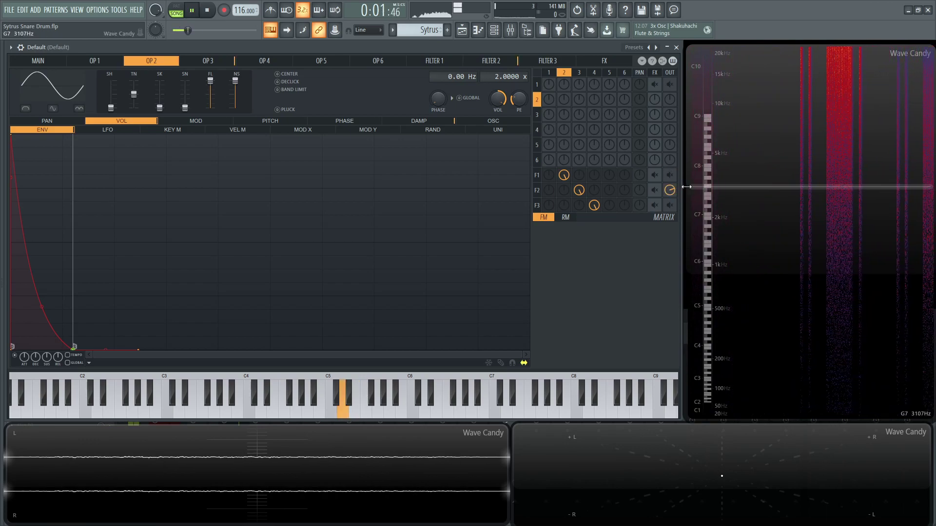
# - Audition filter F3 alone at the Sytrus output, then mute it again
pyautogui.press('space')
pyautogui.click(669, 205)
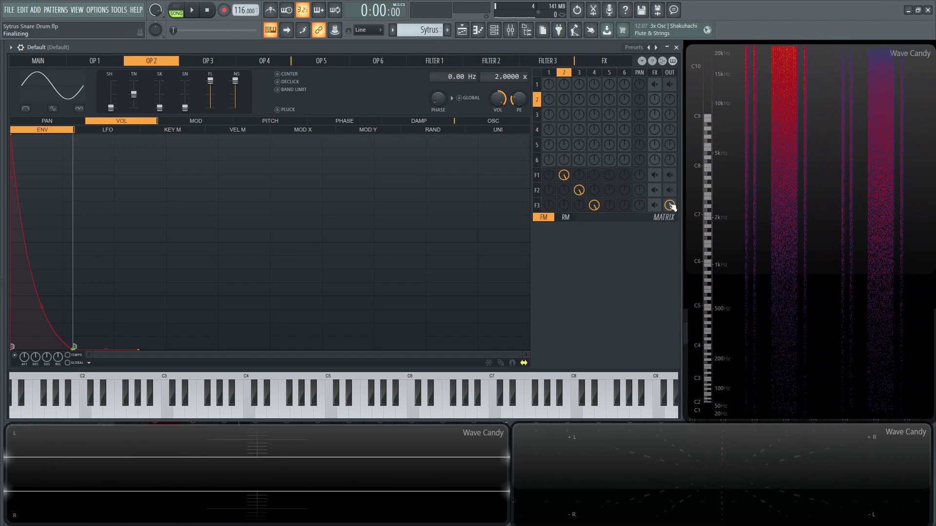
pyautogui.press('space')
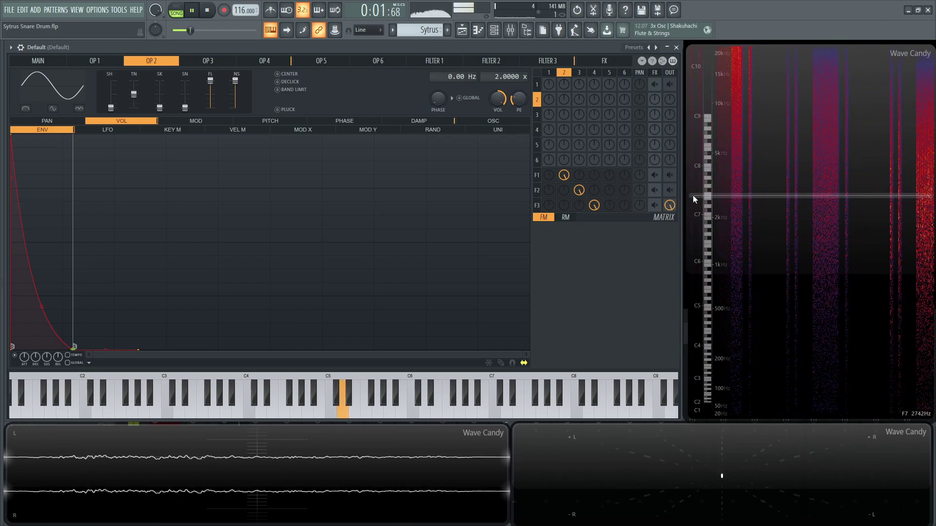
pyautogui.press('space')
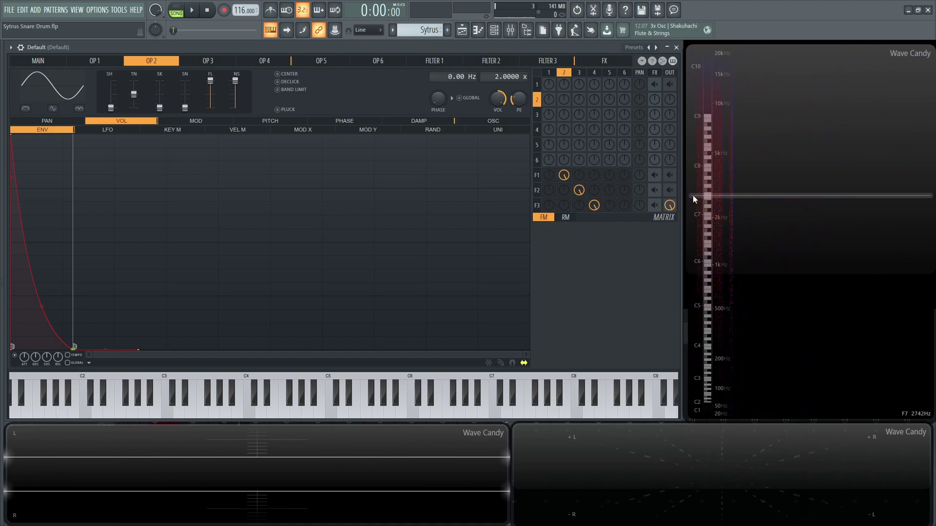
pyautogui.click(670, 205)
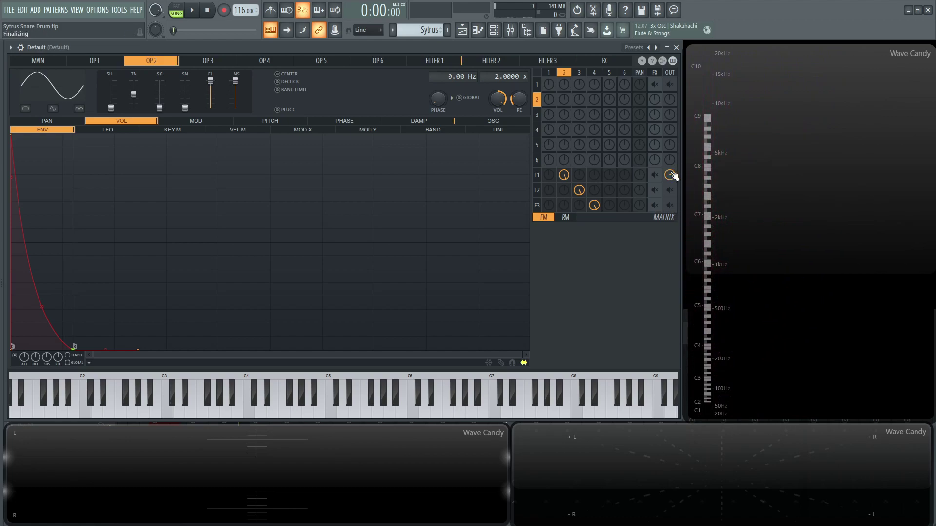
pyautogui.press('x')
pyautogui.press('x')
pyautogui.press('x')
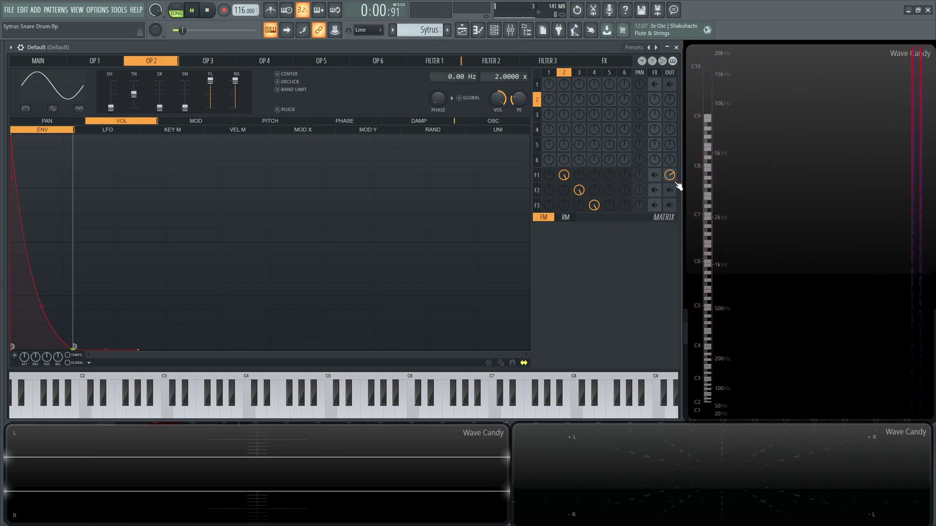
# - Audition filter F2 alone, then leave only filter F3 routed to the output
pyautogui.click(671, 176)
pyautogui.click(670, 190)
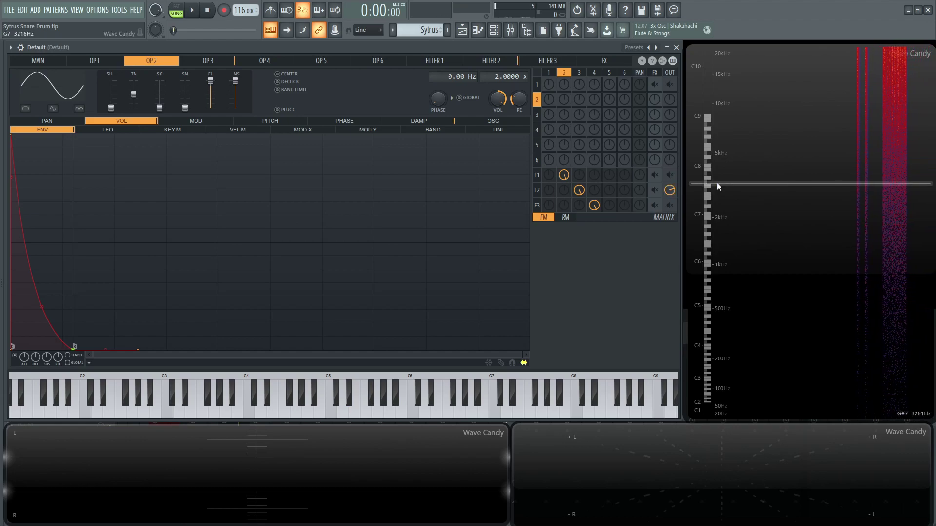
pyautogui.press('space')
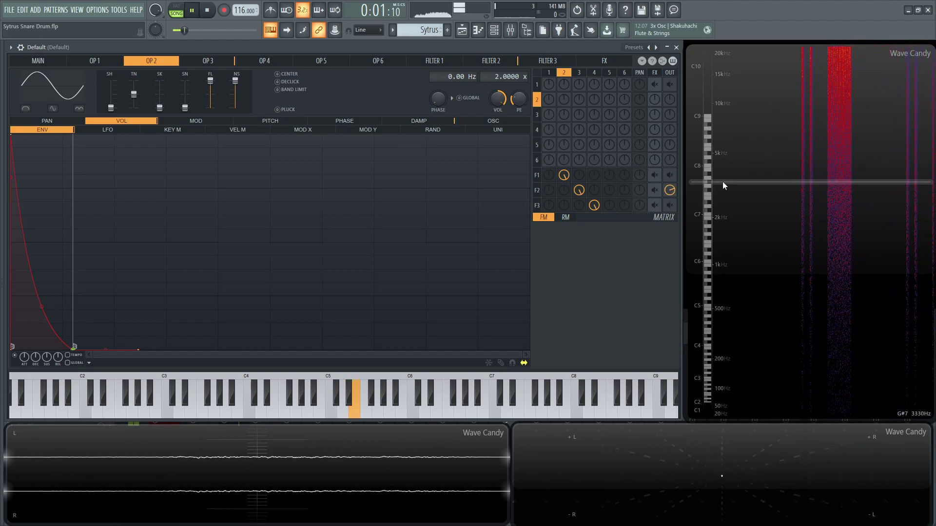
pyautogui.press('space')
pyautogui.click(670, 190)
pyautogui.click(669, 205)
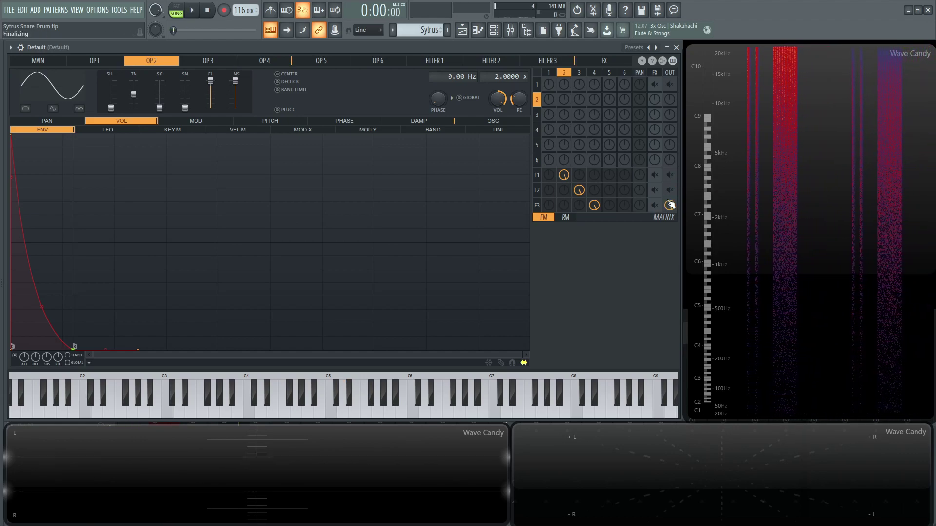
pyautogui.press('space')
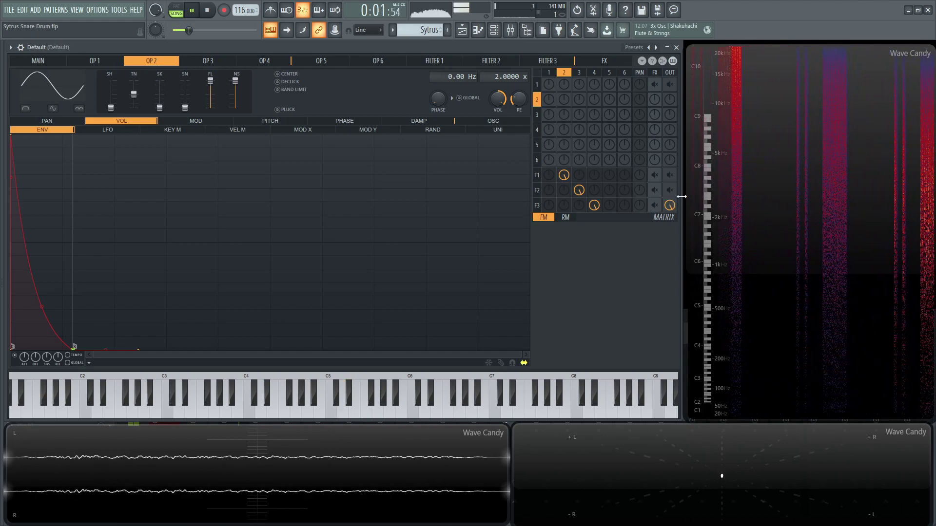
pyautogui.click(670, 175)
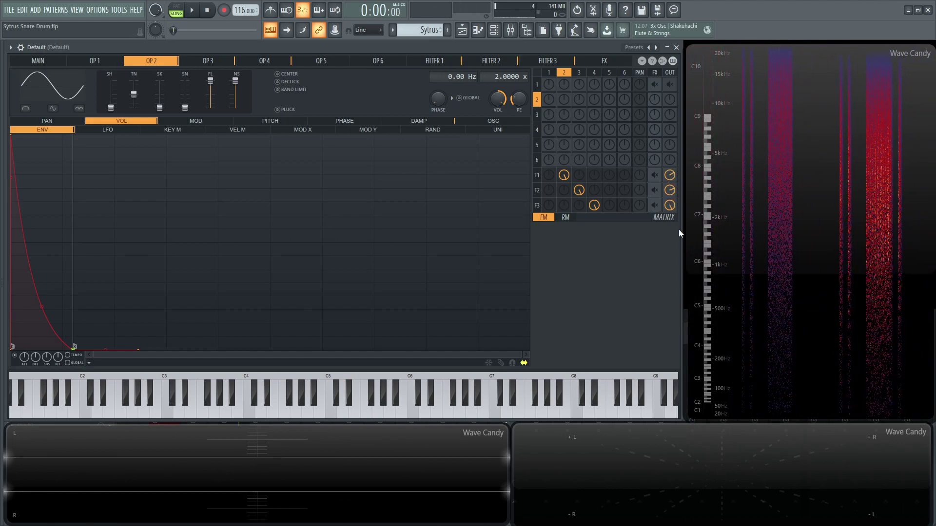
pyautogui.click(669, 190)
pyautogui.press('space')
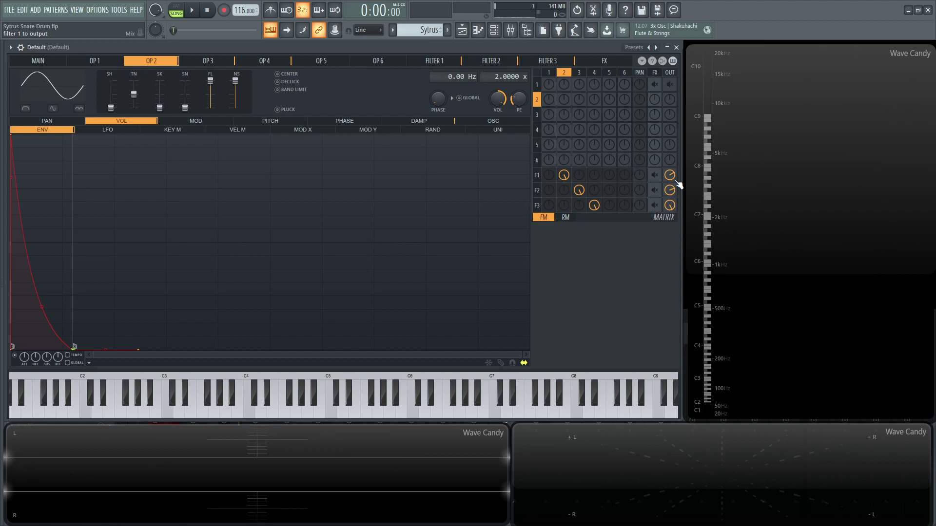
pyautogui.press('space')
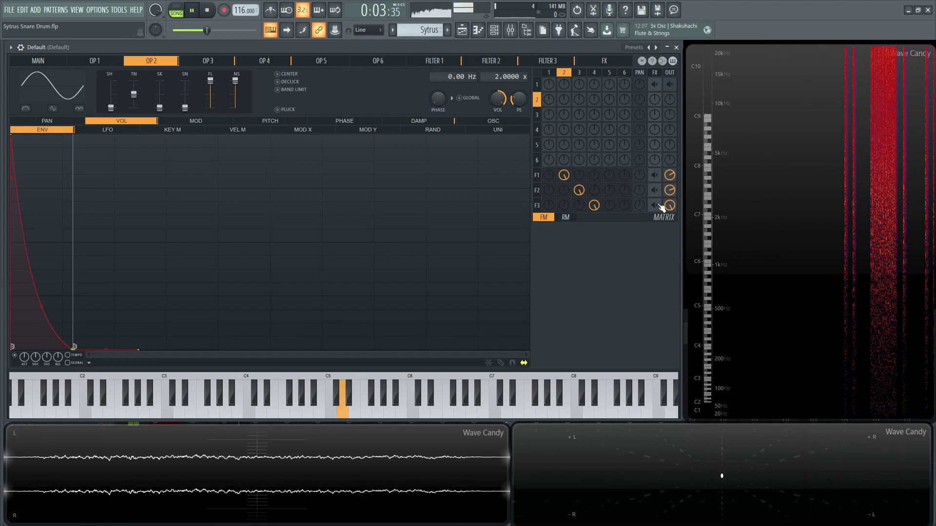
pyautogui.press('space')
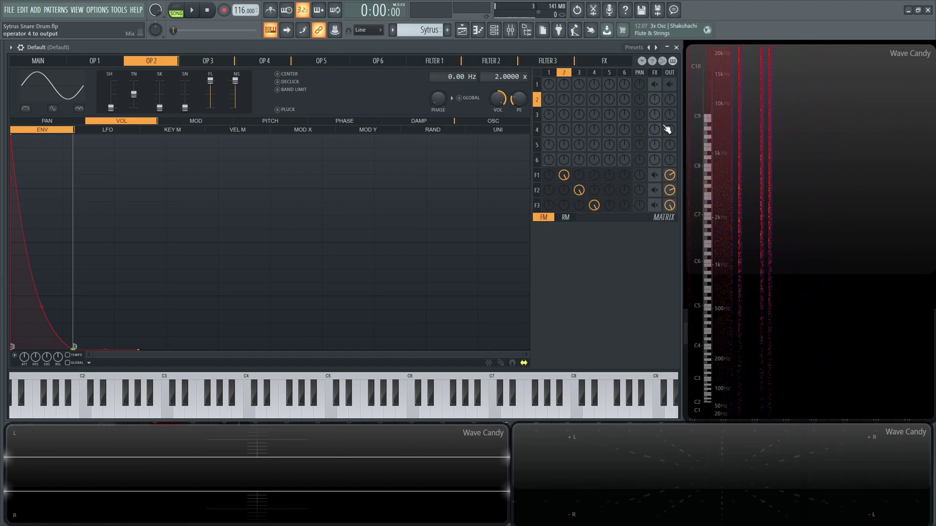
# - Route operator 1 straight to the Sytrus output, audition it, and view the Filter 1 page
pyautogui.click(674, 87)
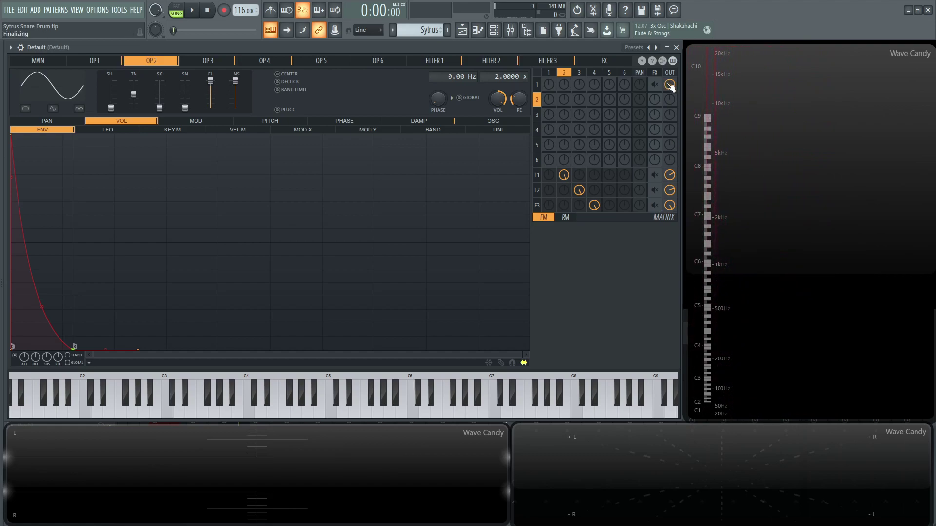
pyautogui.press('space')
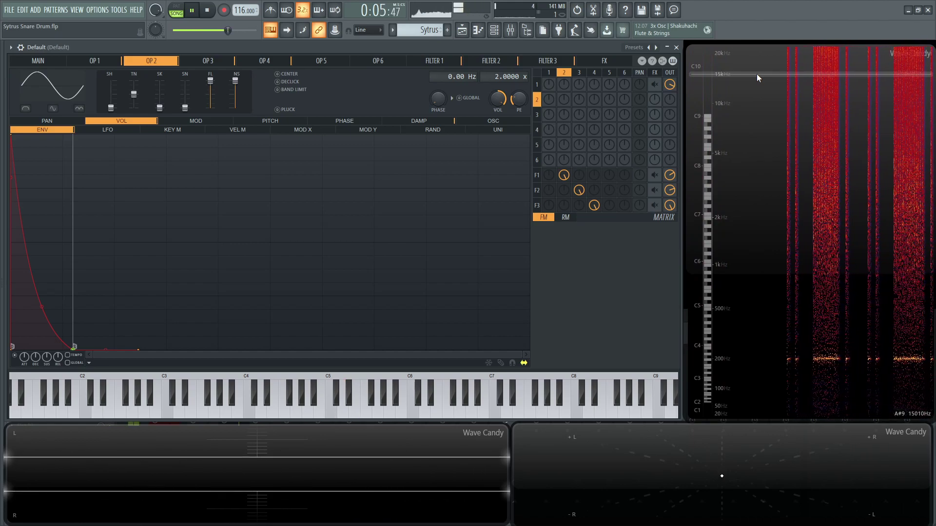
pyautogui.press('space')
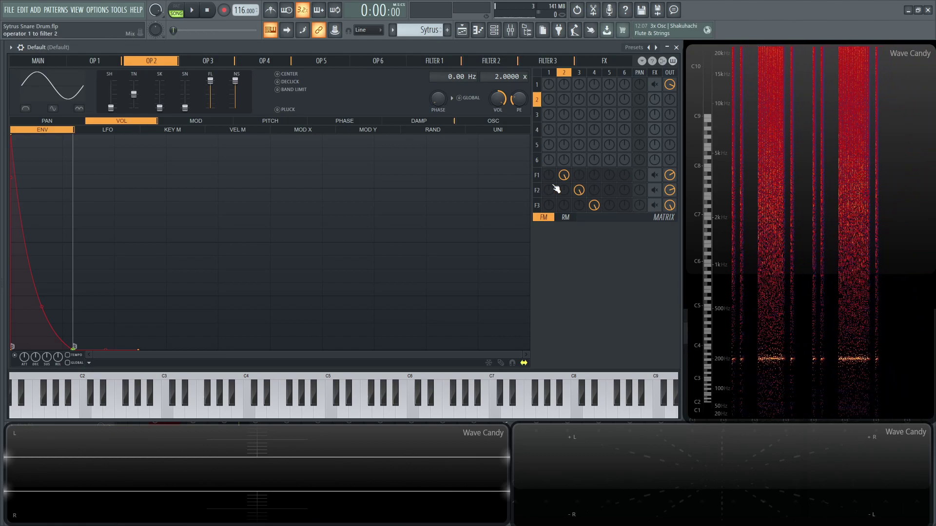
pyautogui.click(434, 61)
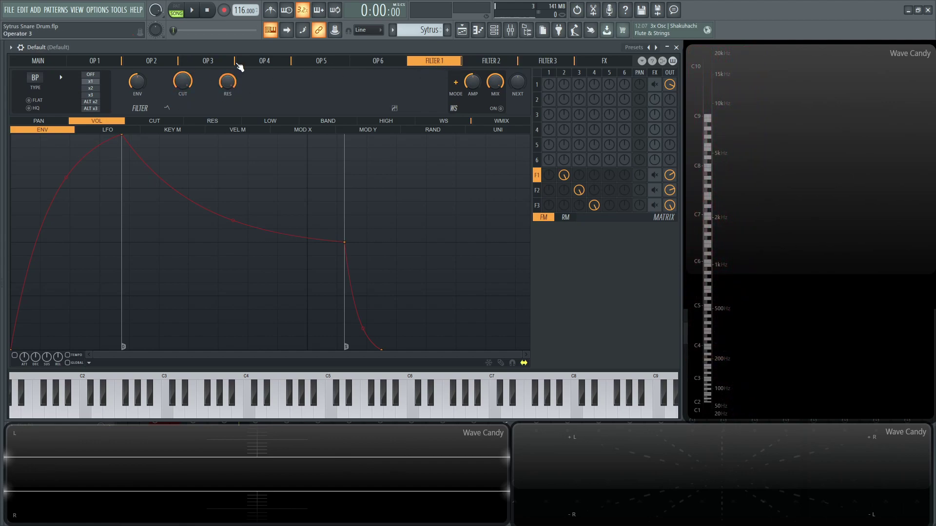
# - Raise Filter 2's cutoff frequency to 39% and look over Filter 3's settings
pyautogui.click(491, 62)
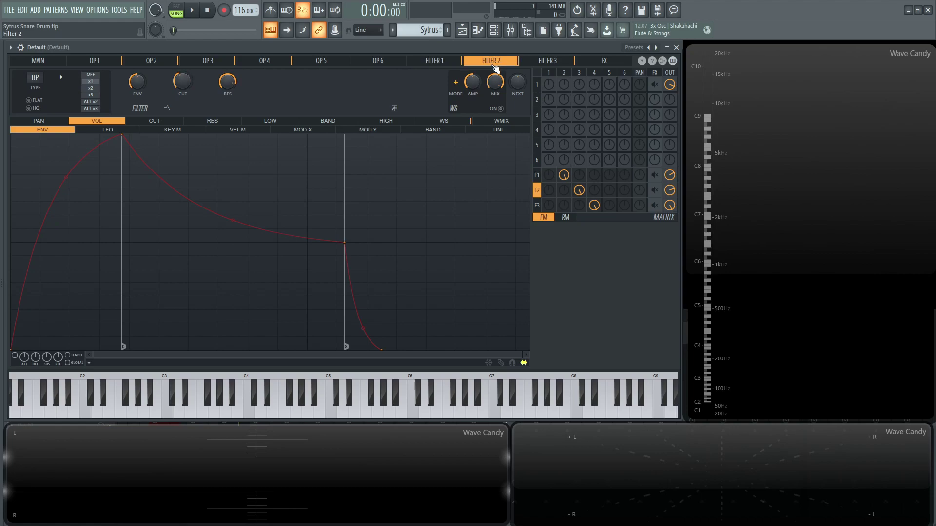
pyautogui.moveTo(183, 86); pyautogui.dragTo(182, 83)
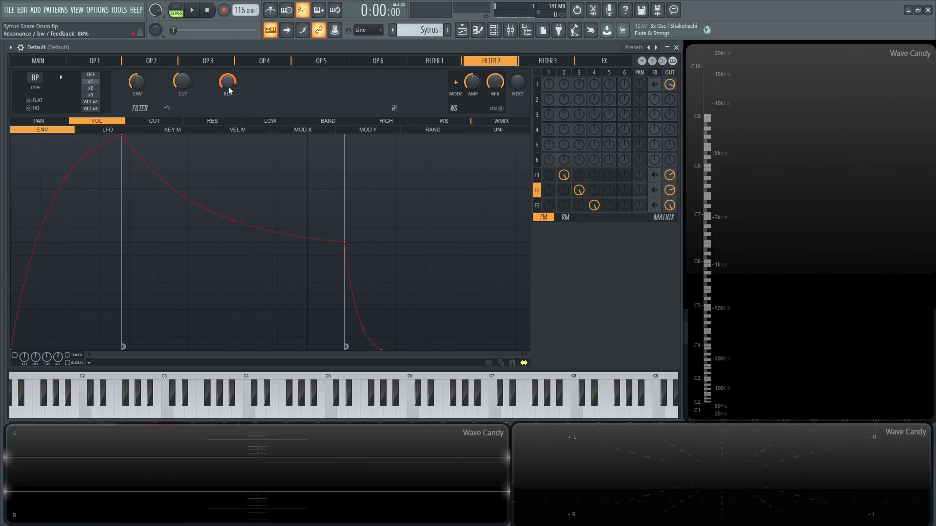
pyautogui.click(547, 61)
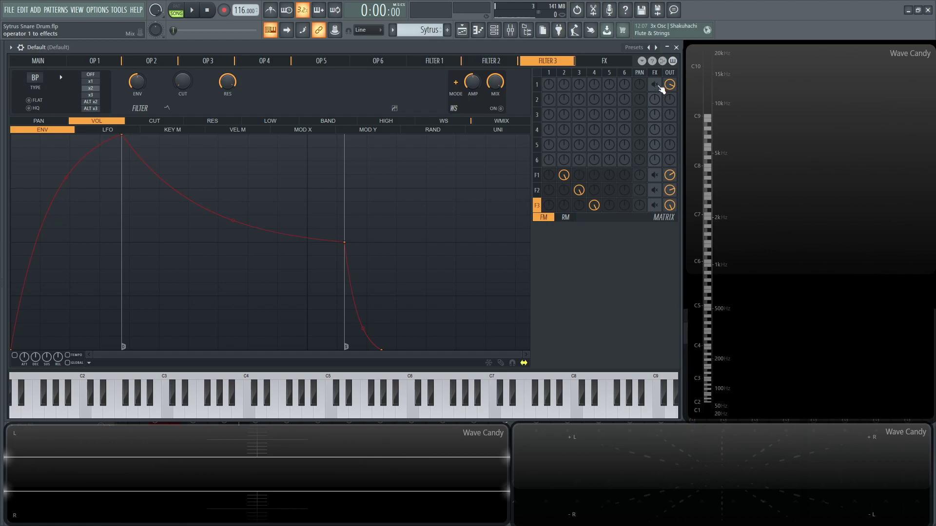
# - Send operator 1 and filter F1 into the Sytrus effects and play with the FX page shown
pyautogui.click(660, 88)
pyautogui.click(658, 177)
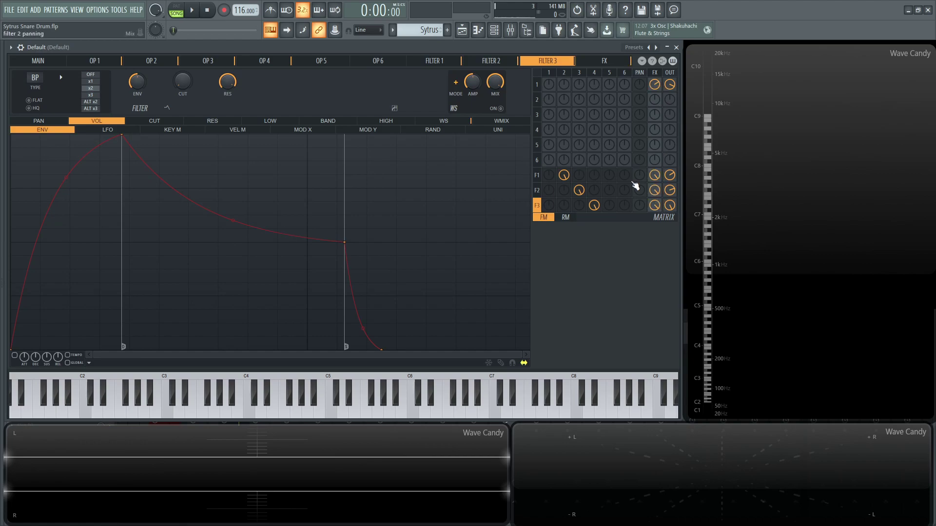
pyautogui.click(598, 63)
pyautogui.press('space')
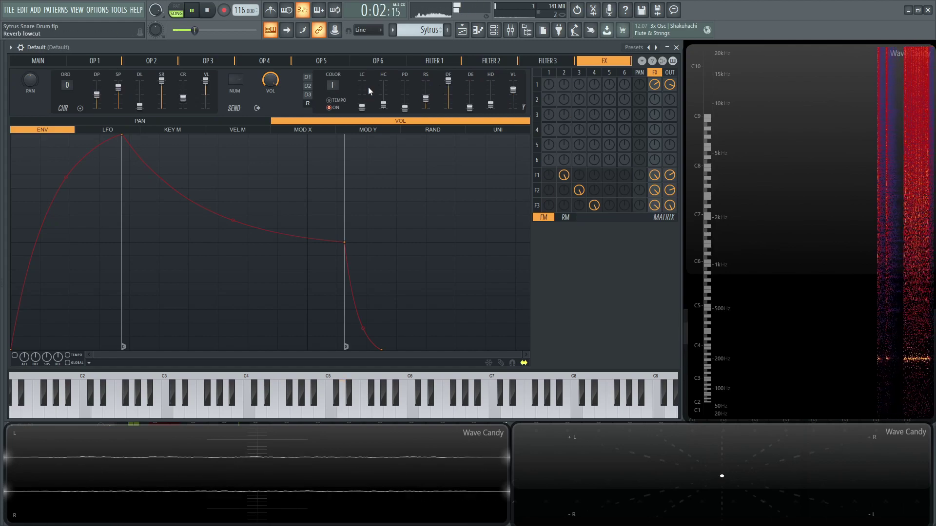
# - Inspect the FX page's delay and reverb units, then bring up the Sytrus options menu
pyautogui.press('space')
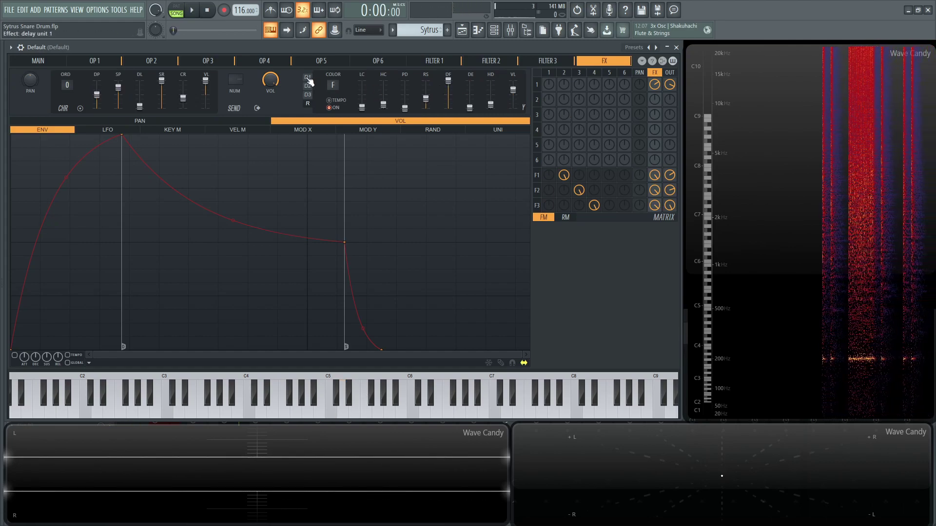
pyautogui.click(307, 95)
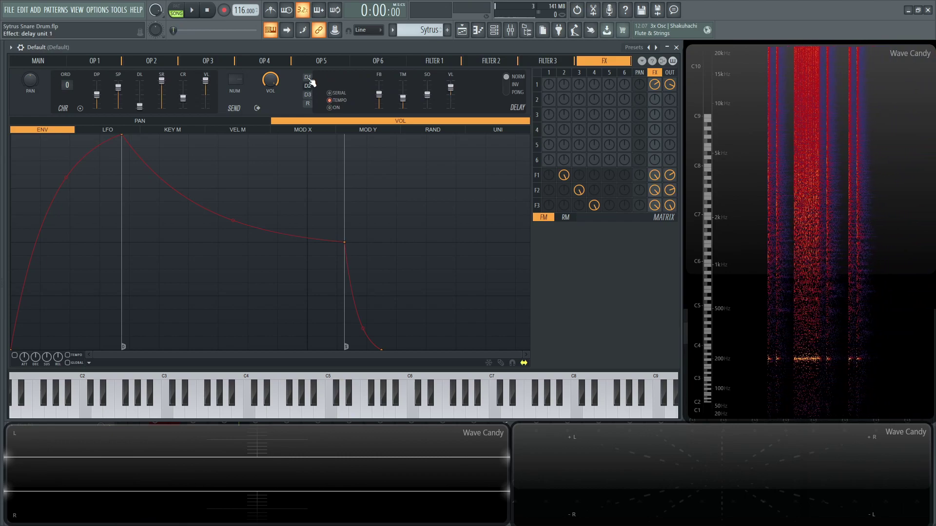
pyautogui.click(308, 103)
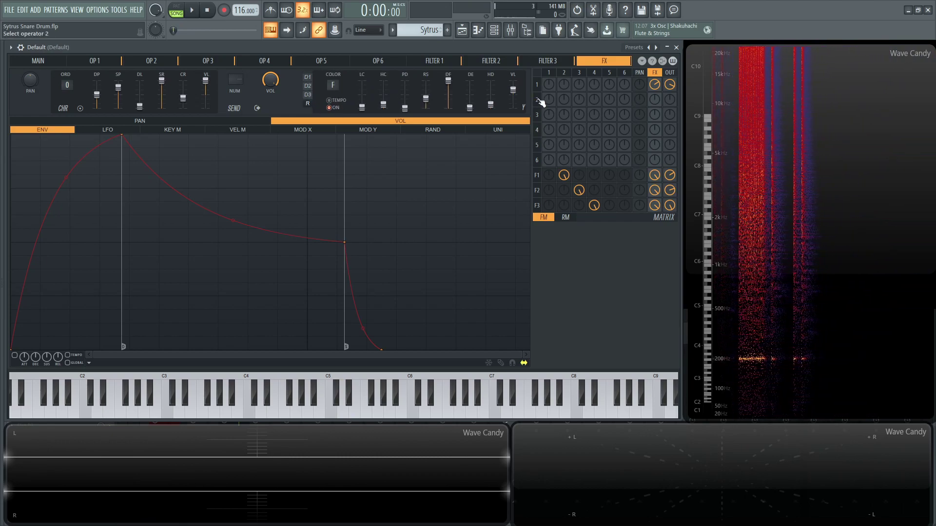
pyautogui.click(643, 61)
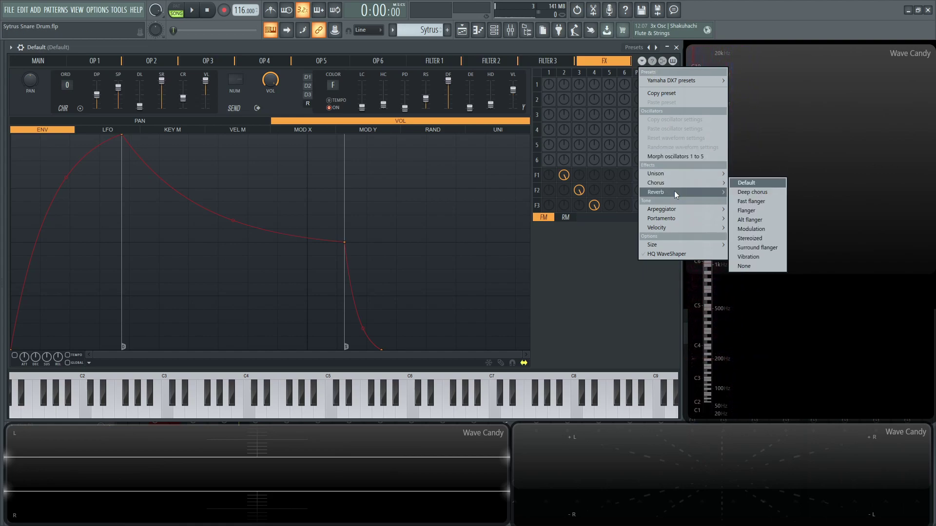
# - Load the Drum room reverb preset on Sytrus and play the snare to hear it
pyautogui.moveTo(674, 191)
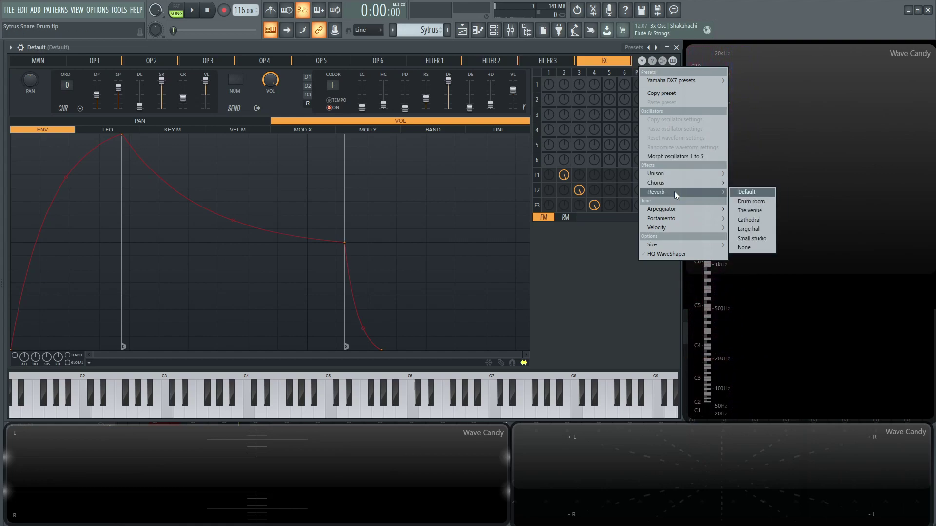
pyautogui.click(761, 200)
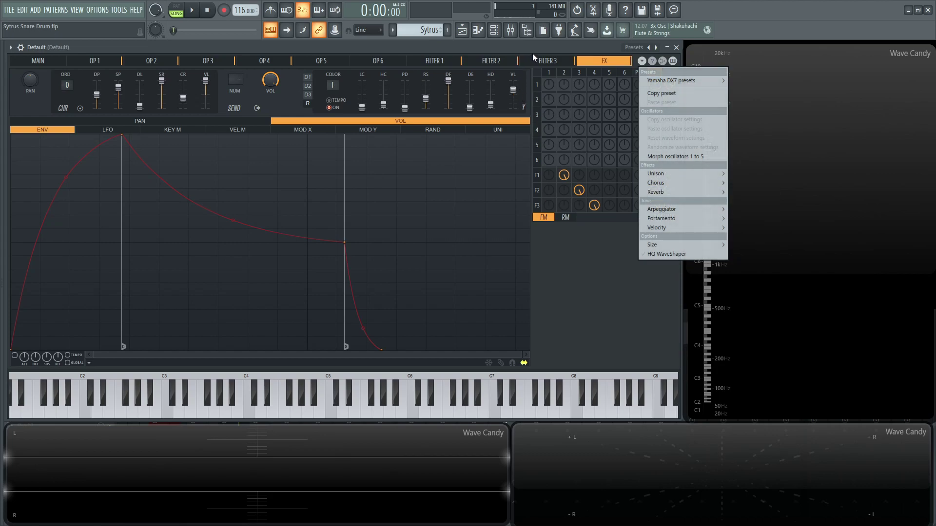
pyautogui.press('space')
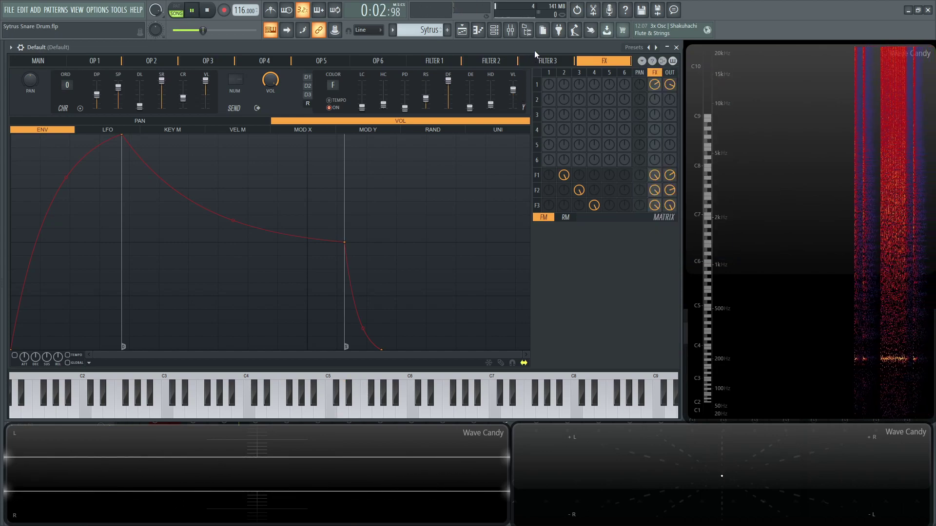
pyautogui.press('space')
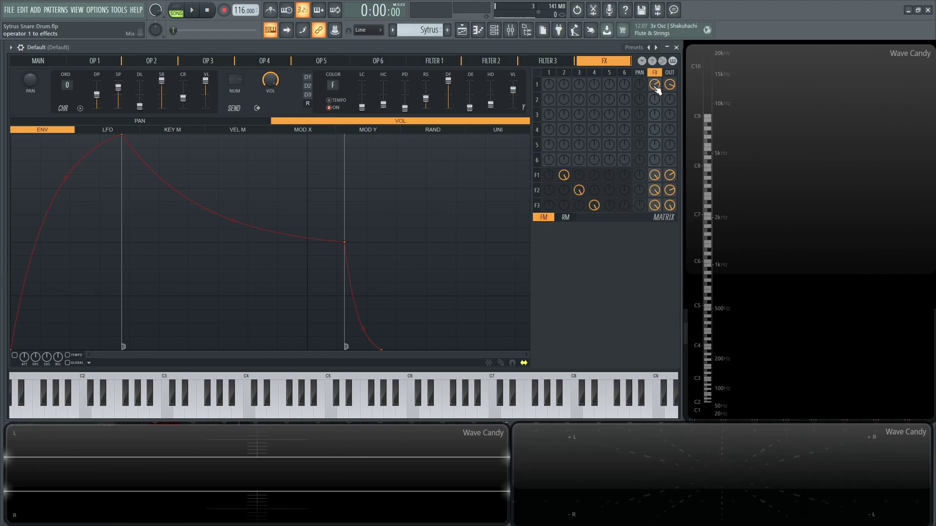
# - Play the snare once more, then show the mixer with the Default track's effect chain
pyautogui.press('space')
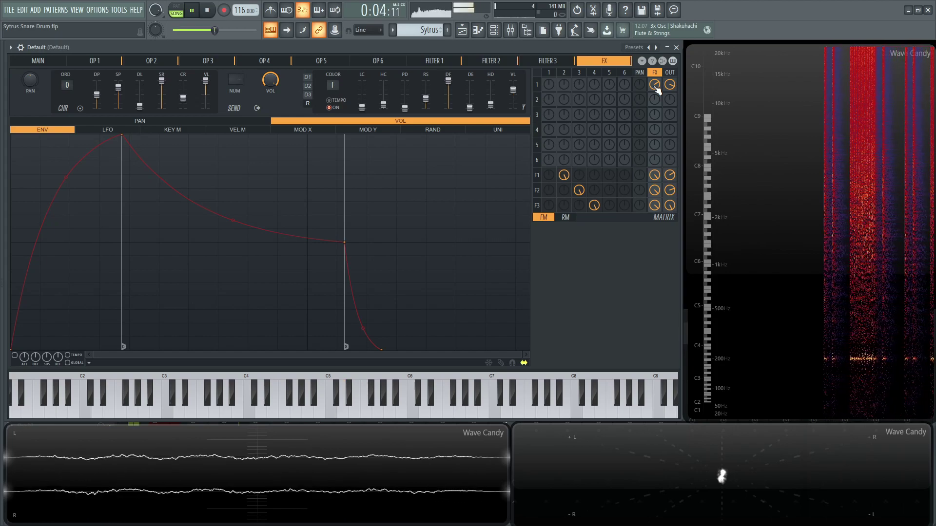
pyautogui.press('space')
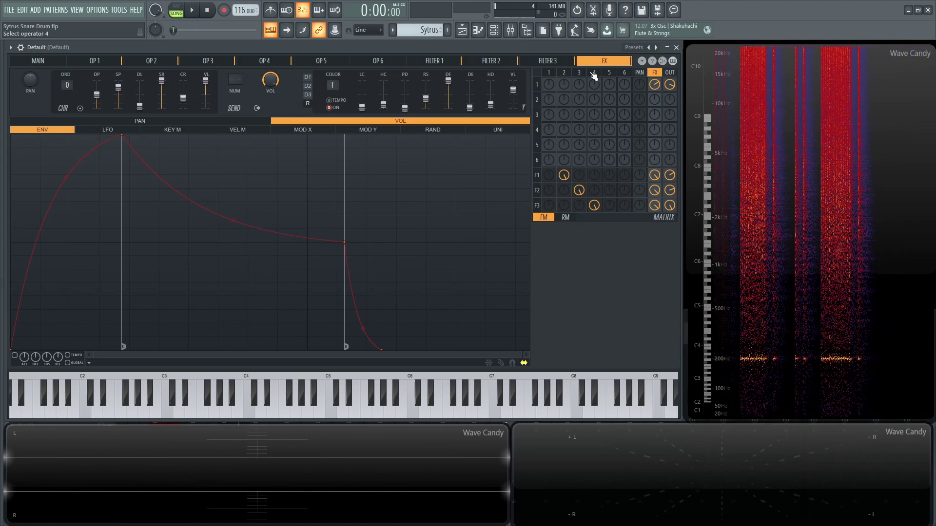
pyautogui.click(517, 34)
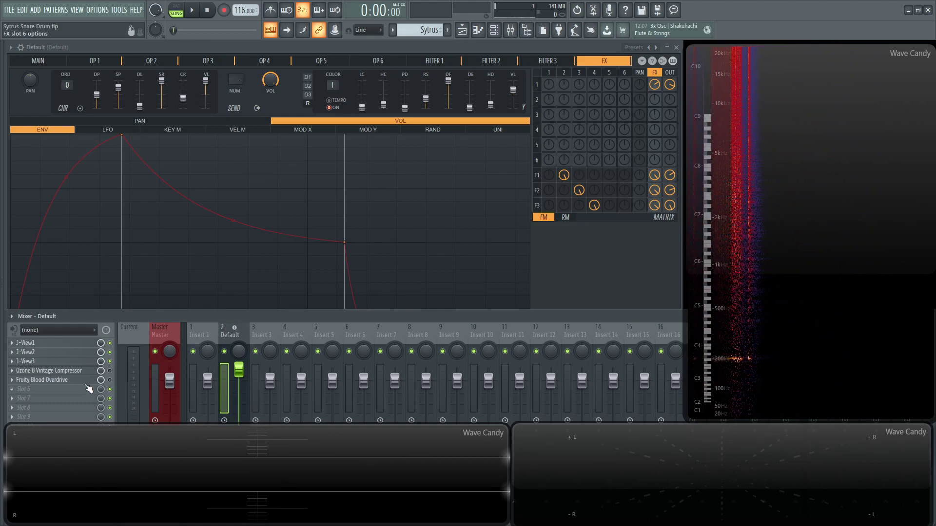
# - Open the Ozone 8 Vintage Compressor plugin on the Default mixer track
pyautogui.click(74, 372)
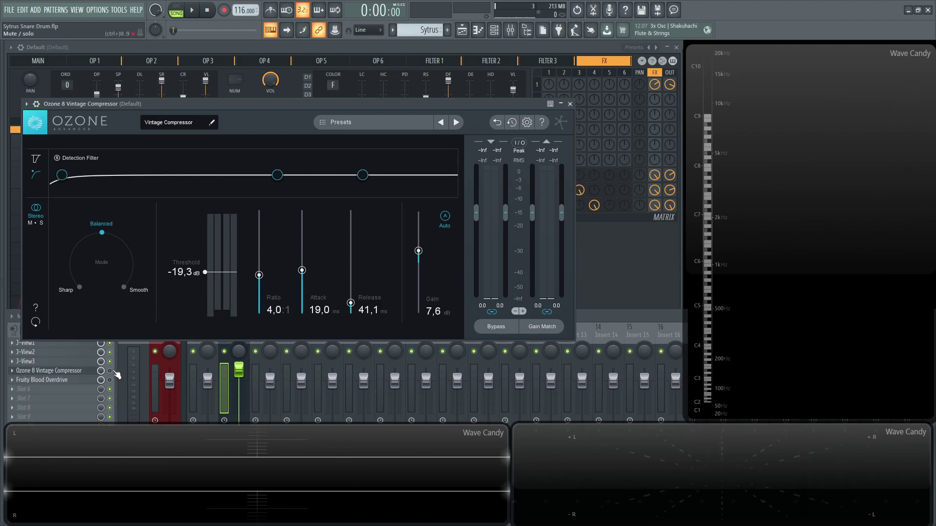
# - With the snare playing, bypass the Fruity Blood Overdrive in the mixer
pyautogui.press('space')
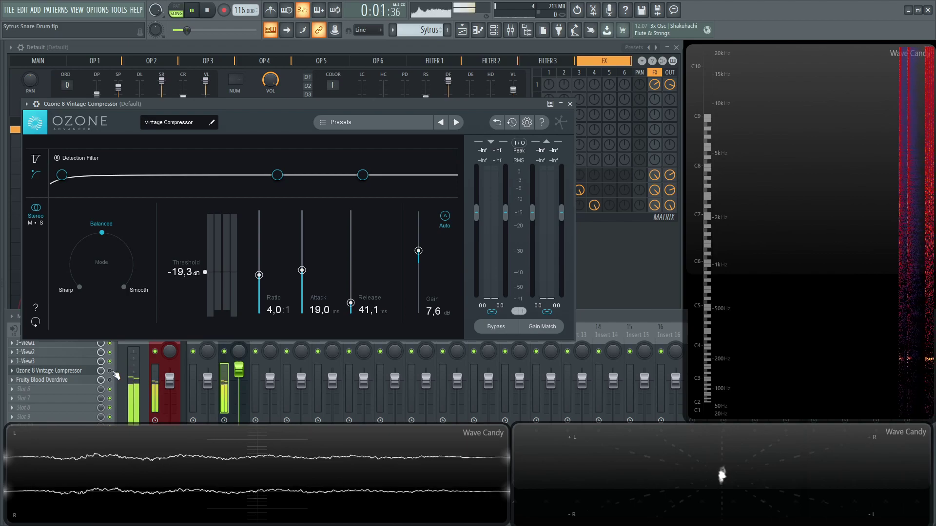
pyautogui.click(116, 375)
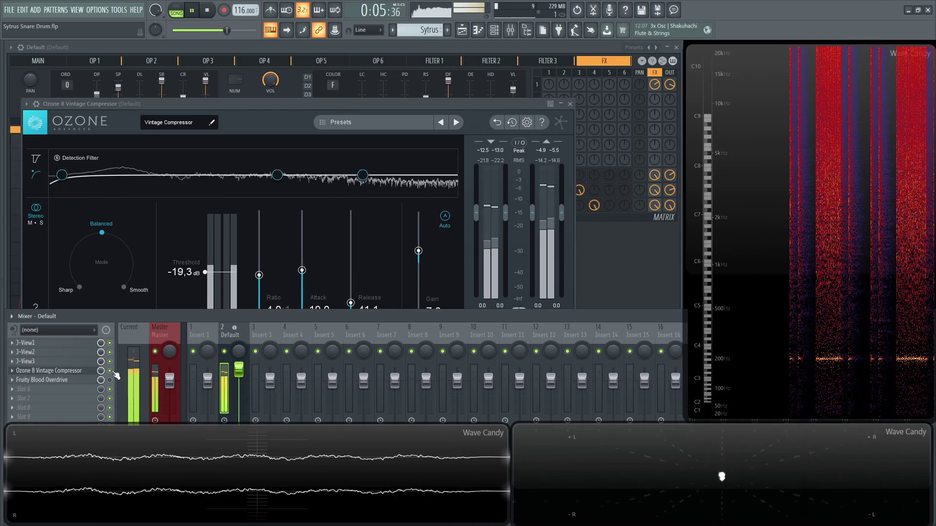
pyautogui.click(109, 380)
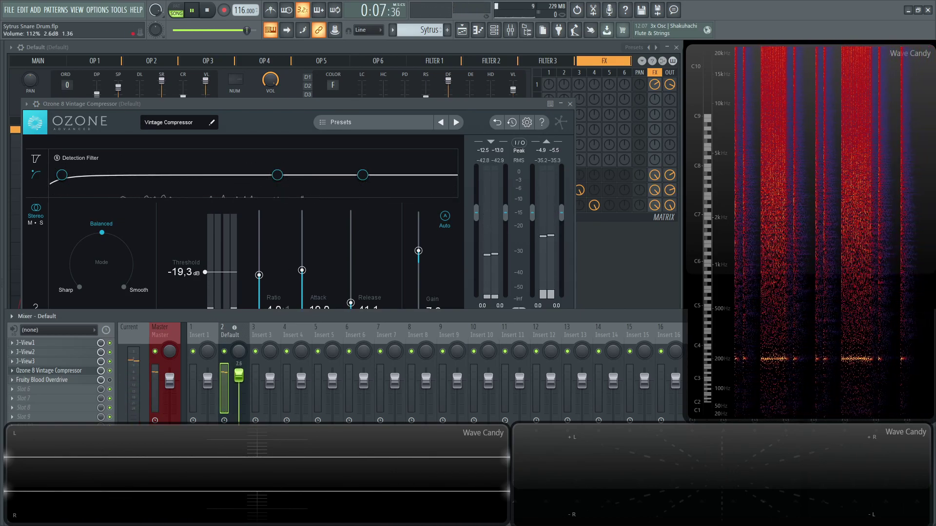
# - Lower the Default track's fader in two passes to -2.6 dB (89%), checking by ear
pyautogui.moveTo(239, 369); pyautogui.dragTo(238, 379)
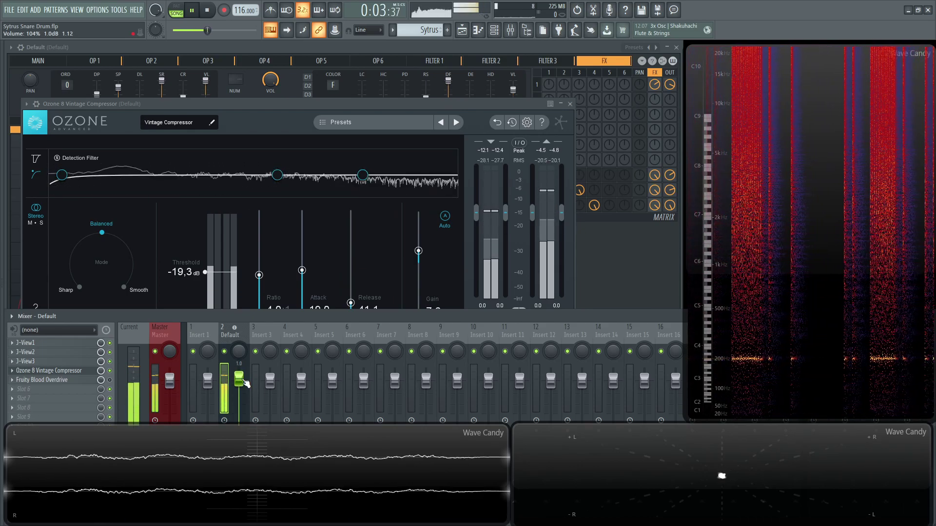
pyautogui.press('space')
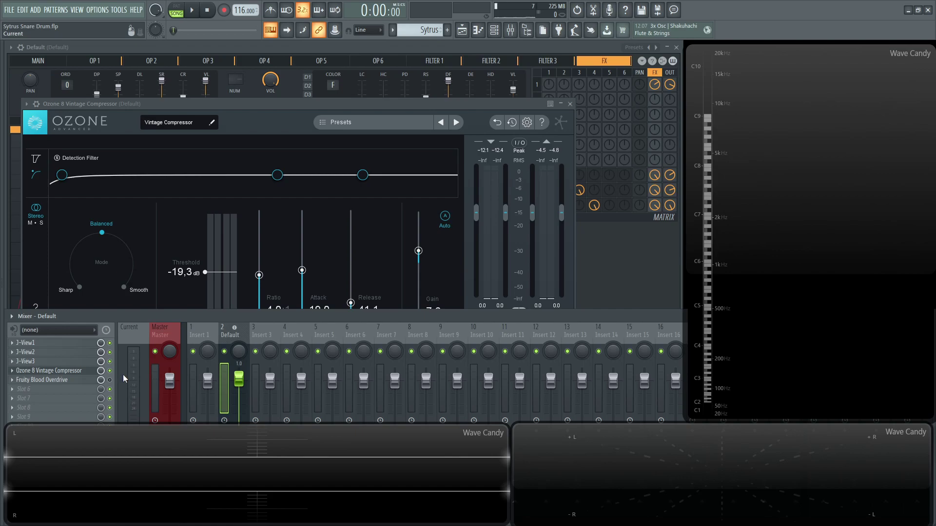
pyautogui.press('space')
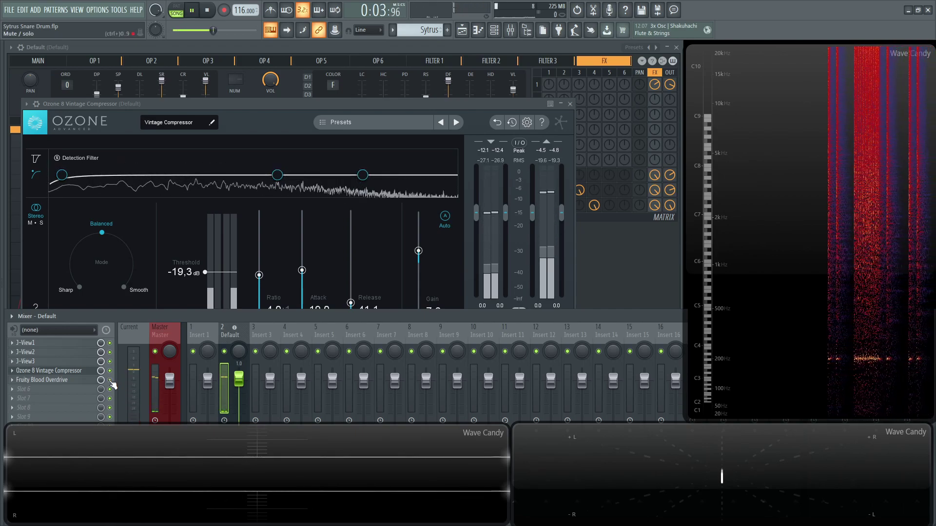
pyautogui.moveTo(239, 380); pyautogui.dragTo(243, 393)
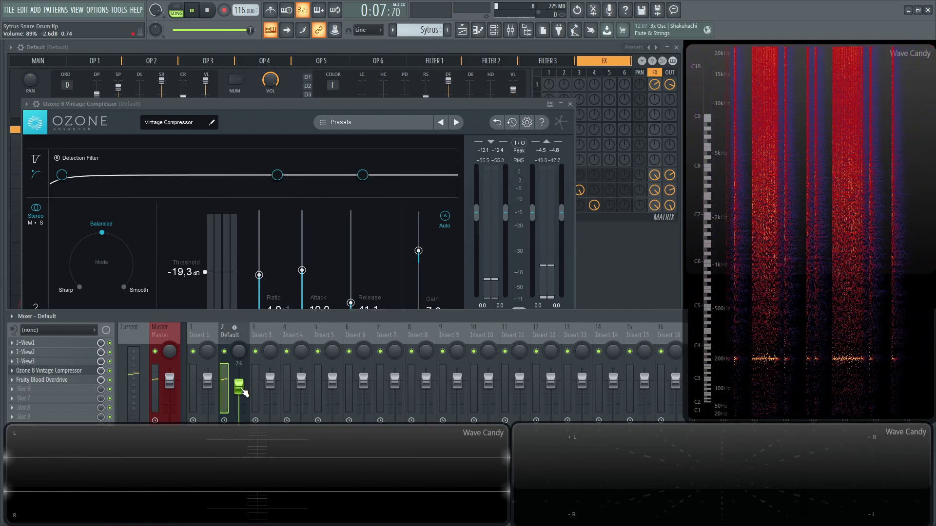
pyautogui.press('space')
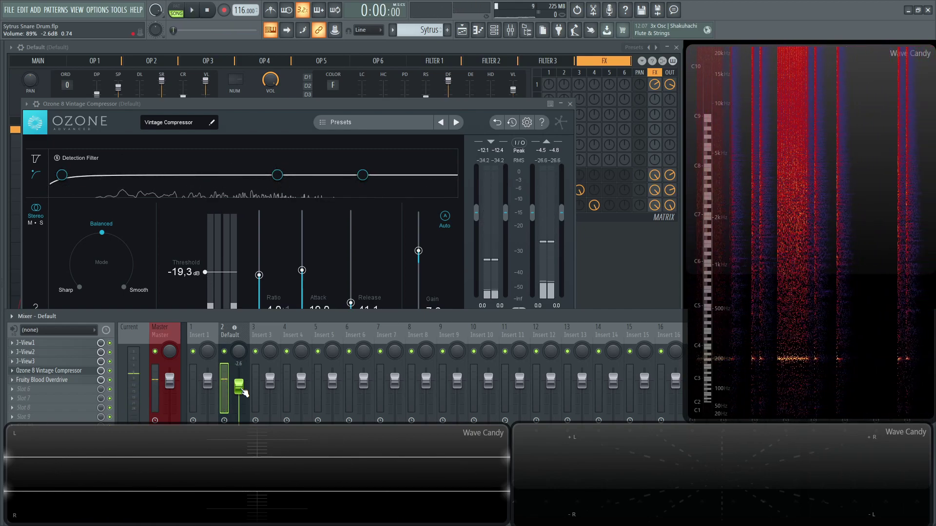
# - Close the Ozone compressor window and bring the Sytrus editor to the front
pyautogui.click(569, 104)
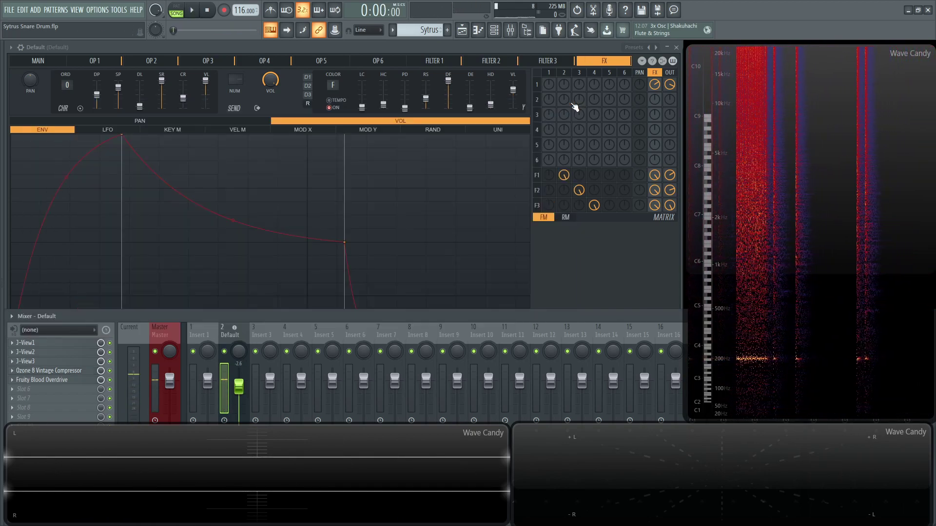
pyautogui.click(556, 45)
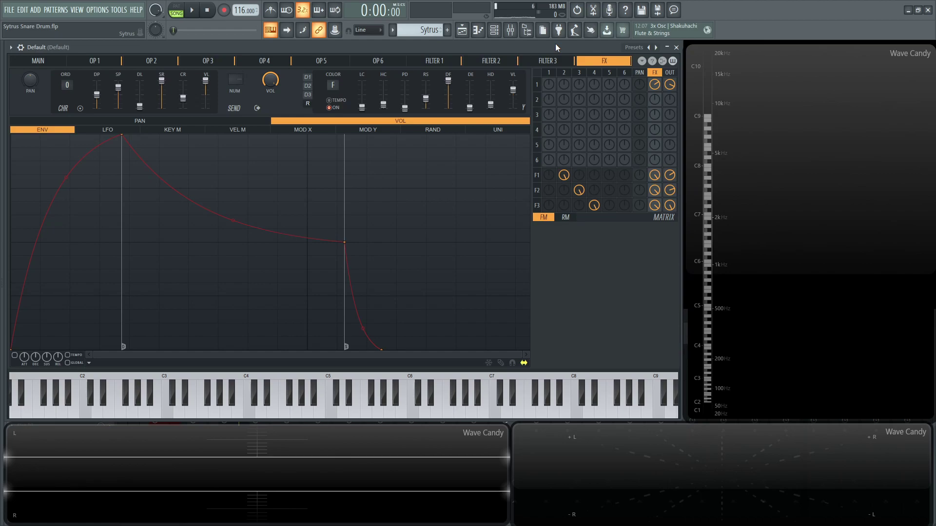
# - Show Operator 1's pitch envelope in Sytrus
pyautogui.click(93, 62)
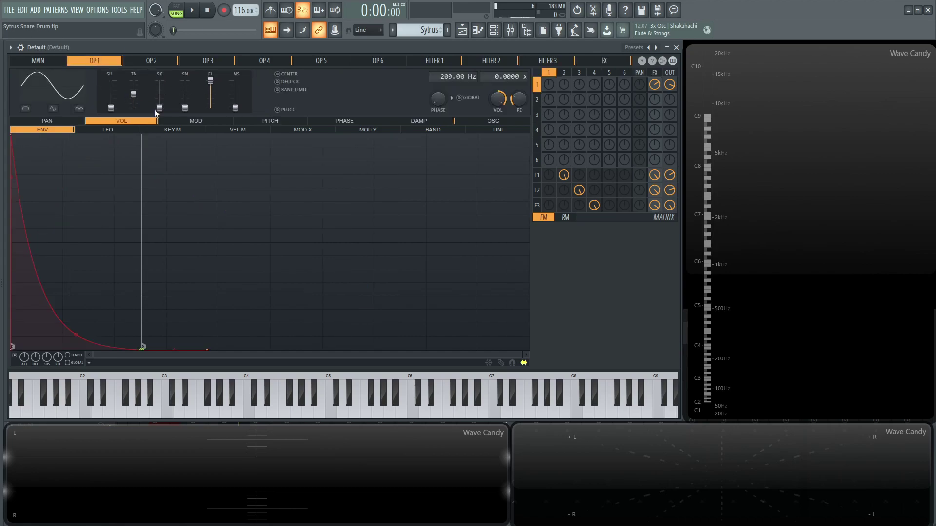
pyautogui.click(276, 122)
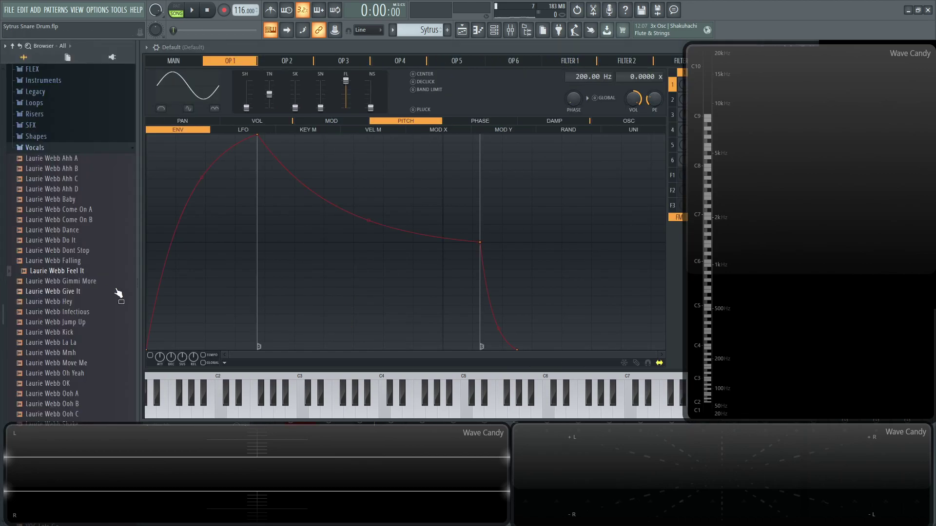
pyautogui.moveTo(27, 146)
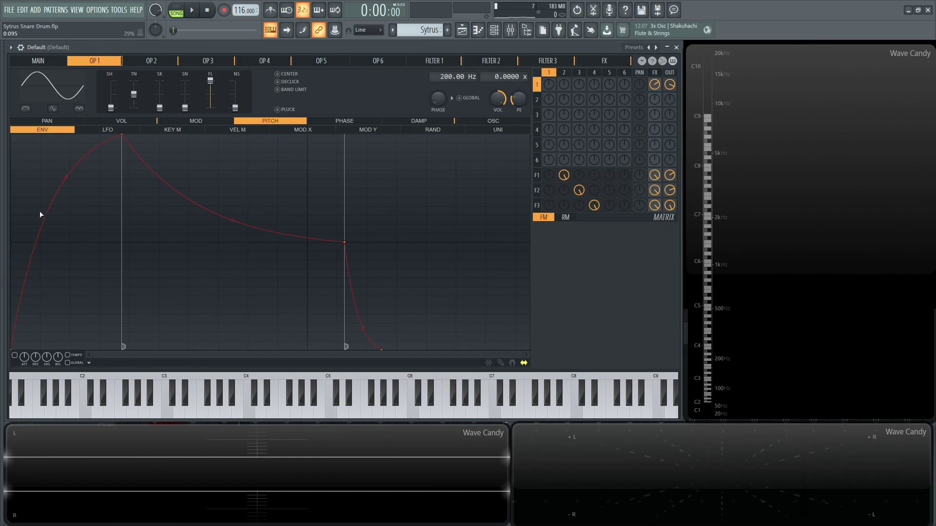